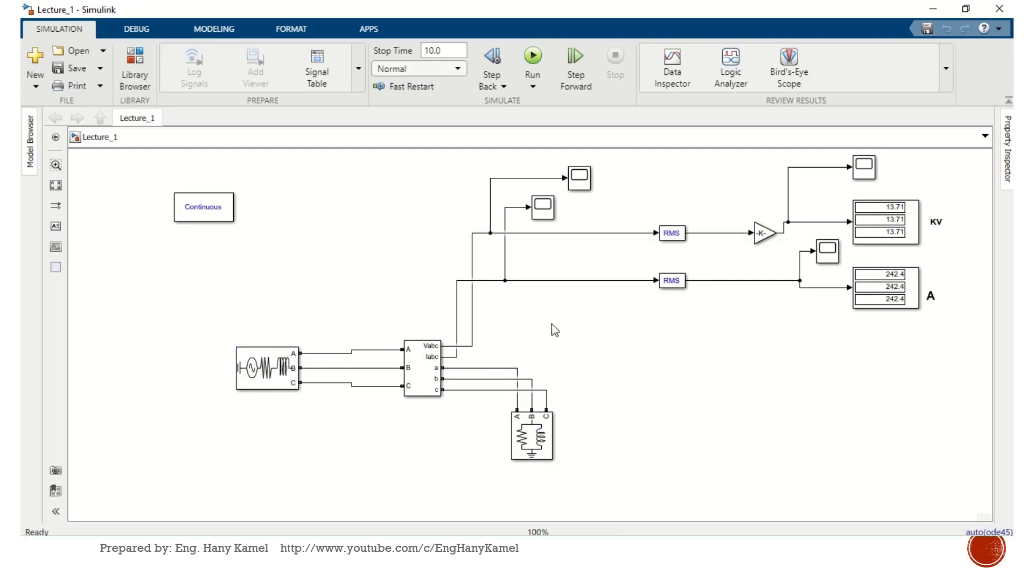
# Save a copy of the model under the new file name Lecture_2.slx
pyautogui.click(102, 70)
pyautogui.click(103, 129)
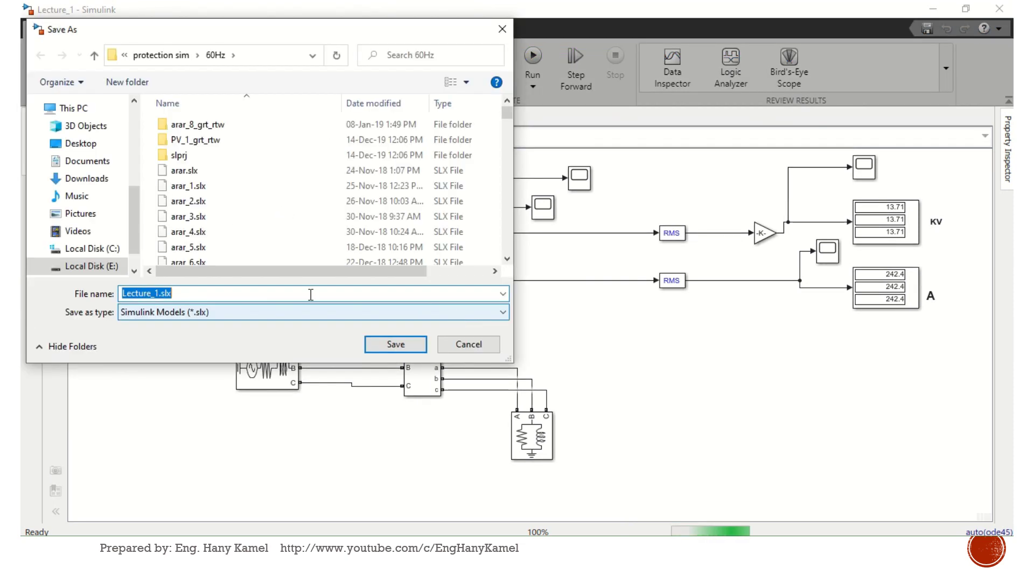
pyautogui.click(158, 292)
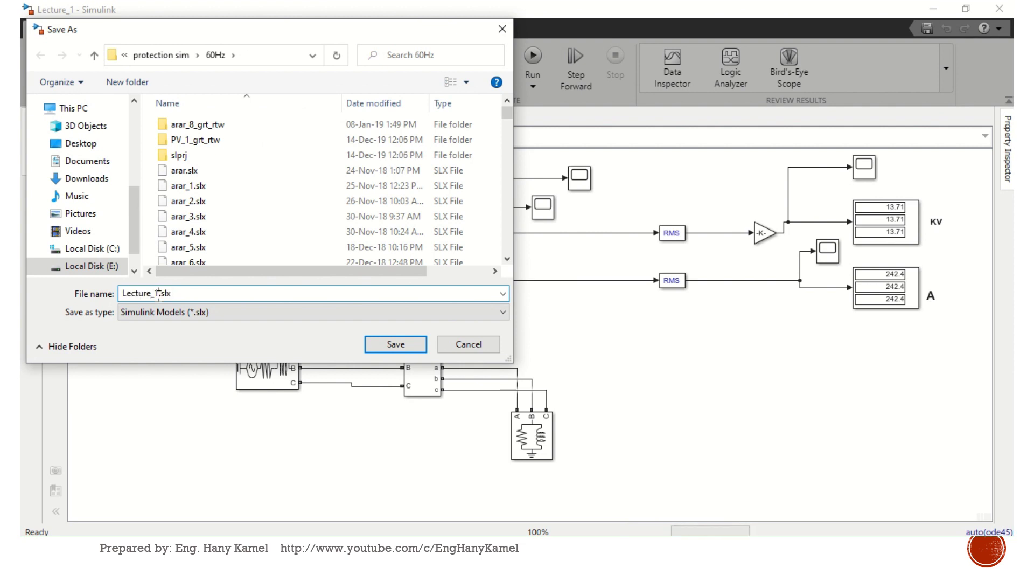
pyautogui.press('BackSpace')
pyautogui.write('2')
pyautogui.press('Return')
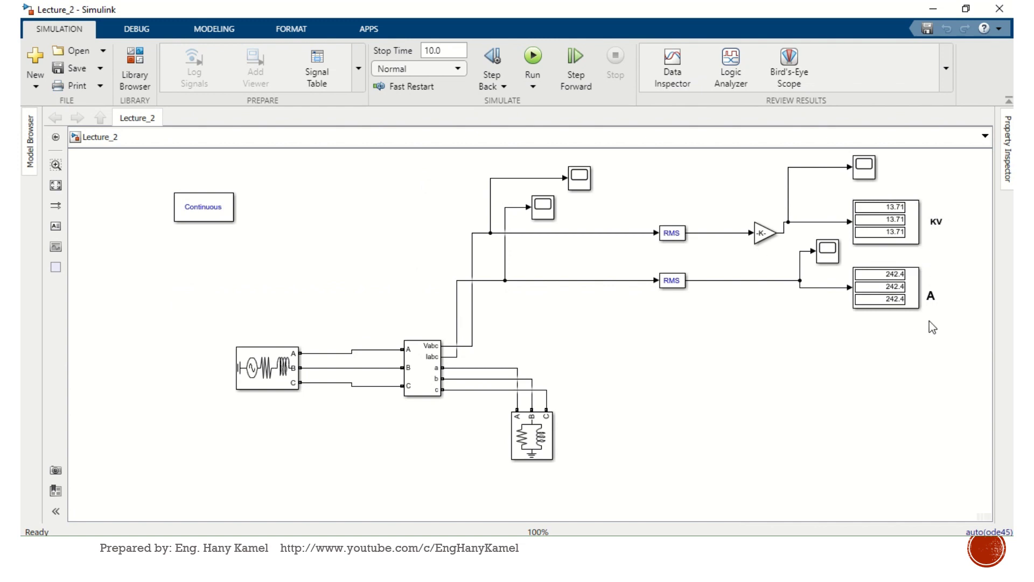
# Set the V-I Measurement voltage to phase-to-ground and align the Gain and upper RMS blocks
pyautogui.doubleClick(430, 371)
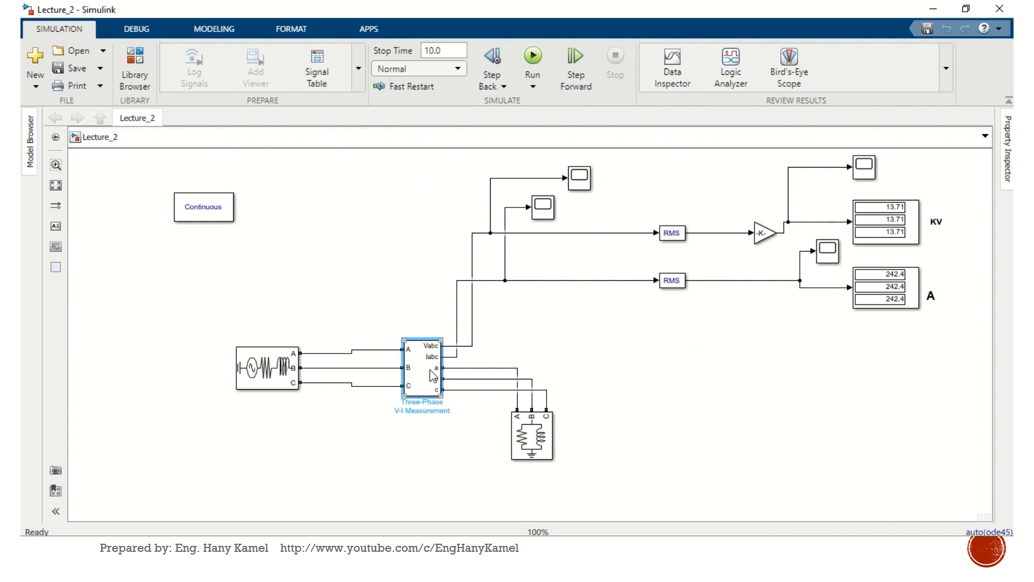
pyautogui.click(614, 317)
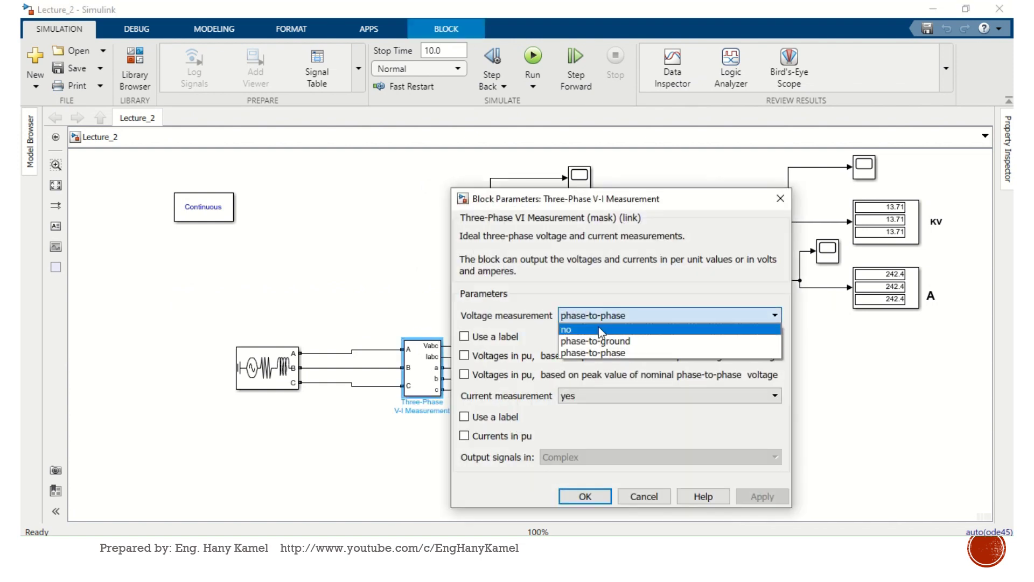
pyautogui.click(588, 341)
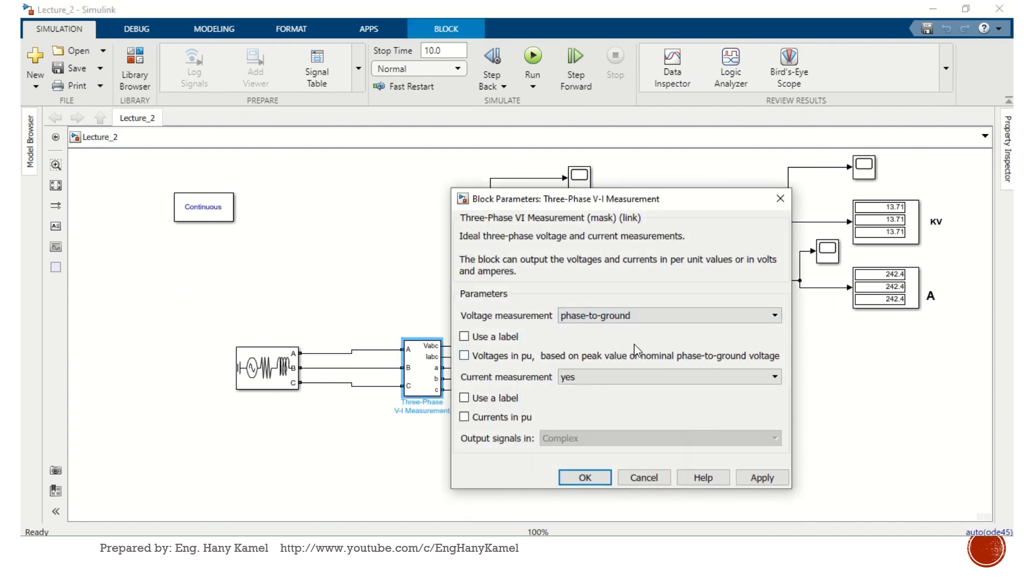
pyautogui.click(578, 477)
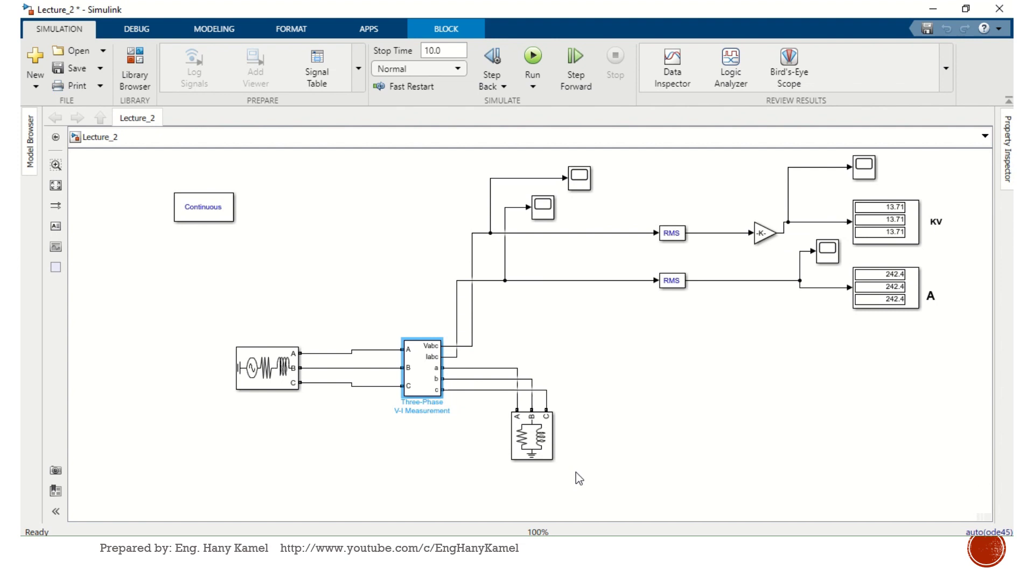
pyautogui.moveTo(764, 230); pyautogui.dragTo(764, 222)
pyautogui.moveTo(678, 238); pyautogui.dragTo(678, 228)
# Add a Fourier block from the Measurements library to the model
pyautogui.click(727, 381)
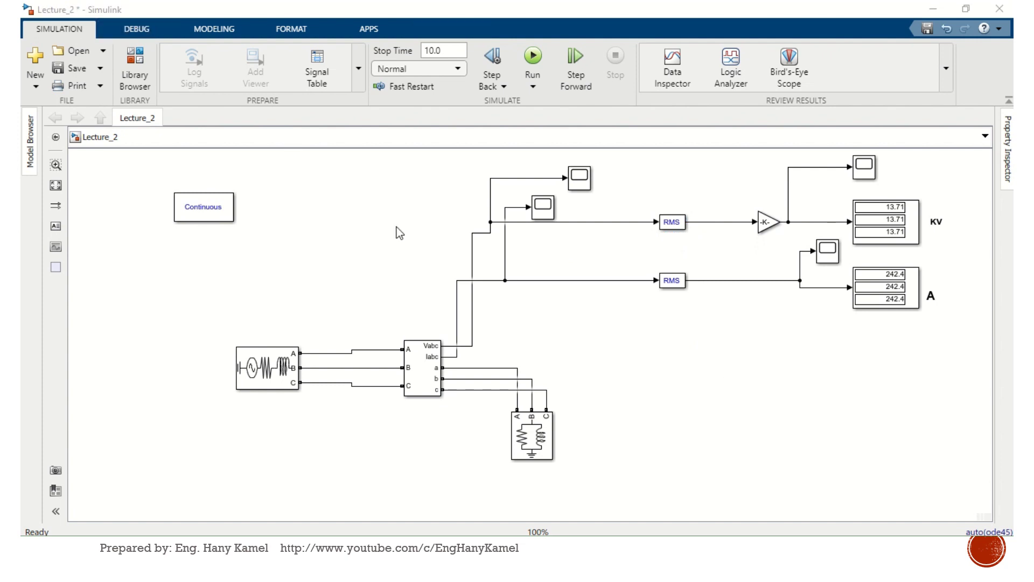
pyautogui.click(135, 73)
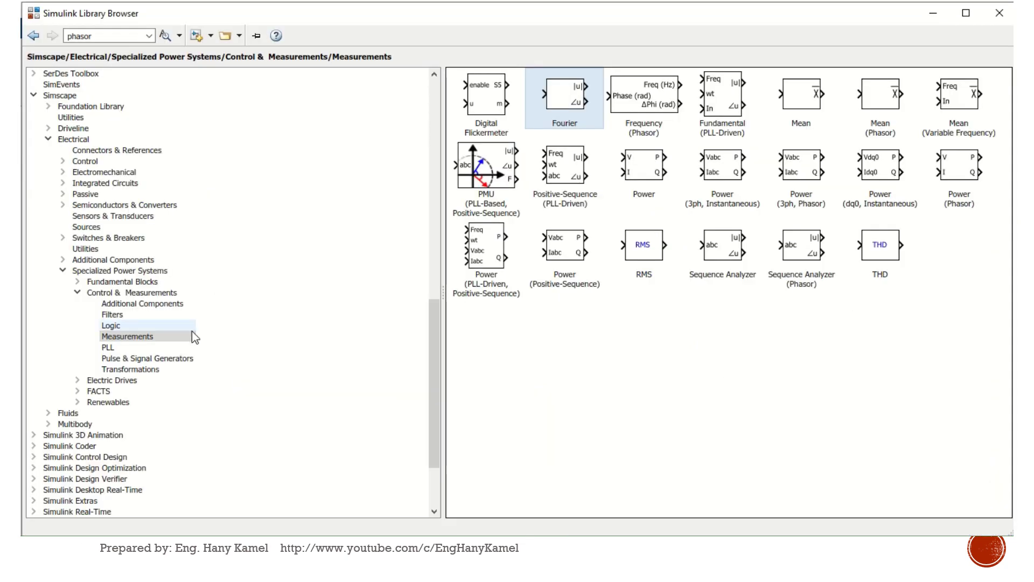
pyautogui.moveTo(428, 356); pyautogui.dragTo(423, 326)
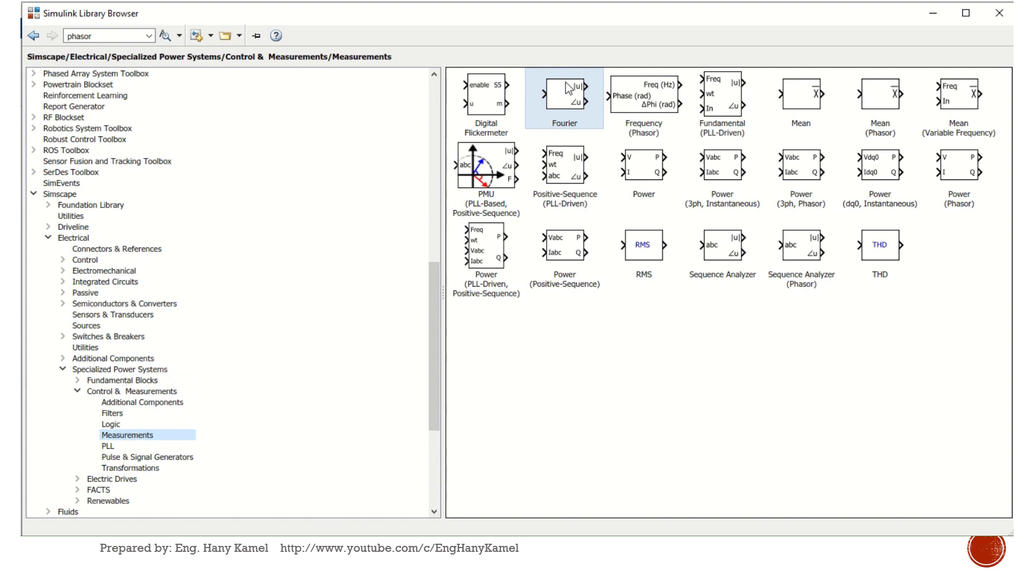
pyautogui.moveTo(569, 88); pyautogui.dragTo(672, 331)
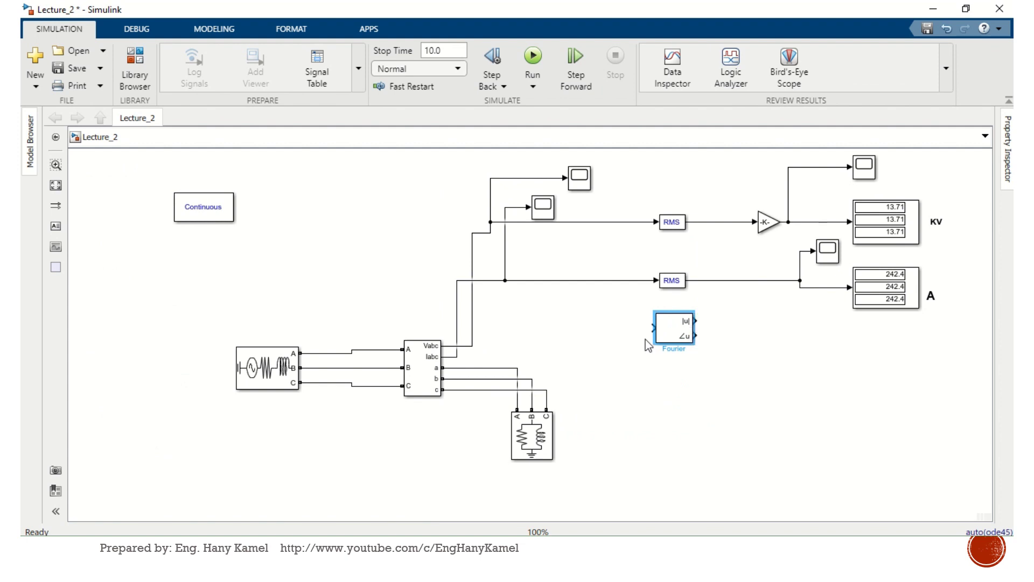
# Wire the Fourier input to Vabc and copy a Display block for its angle output
pyautogui.moveTo(653, 326); pyautogui.dragTo(472, 329)
pyautogui.click(675, 328)
pyautogui.moveTo(674, 328); pyautogui.dragTo(674, 317)
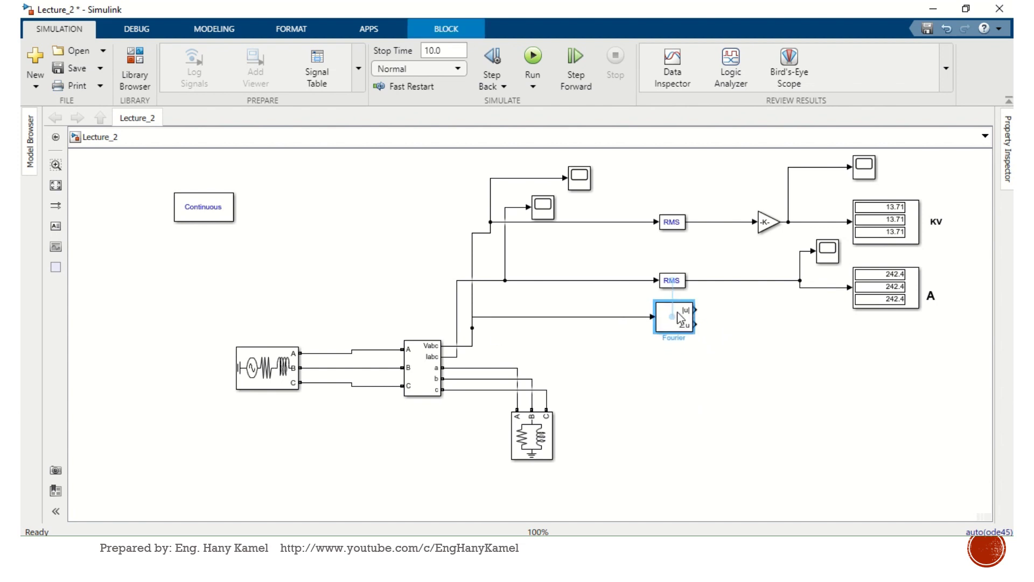
pyautogui.click(876, 287)
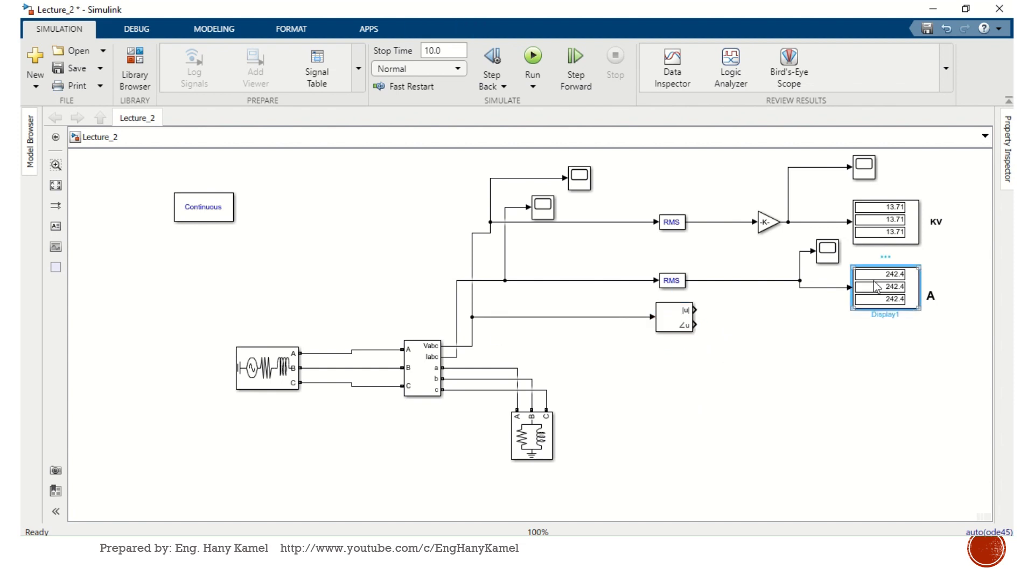
pyautogui.moveTo(876, 286)
pyautogui.mouseDown()
pyautogui.moveTo(886, 366)
pyautogui.moveTo(695, 324)
pyautogui.mouseUp()
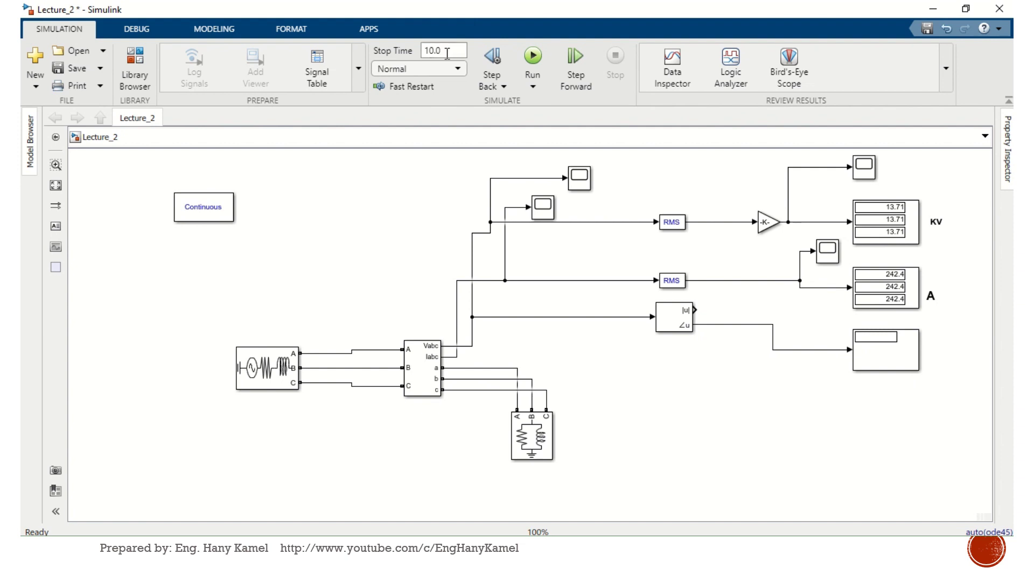
# Run the simulation and pause it to read voltage angles -0.434, -120.4 and 119.6
pyautogui.click(537, 60)
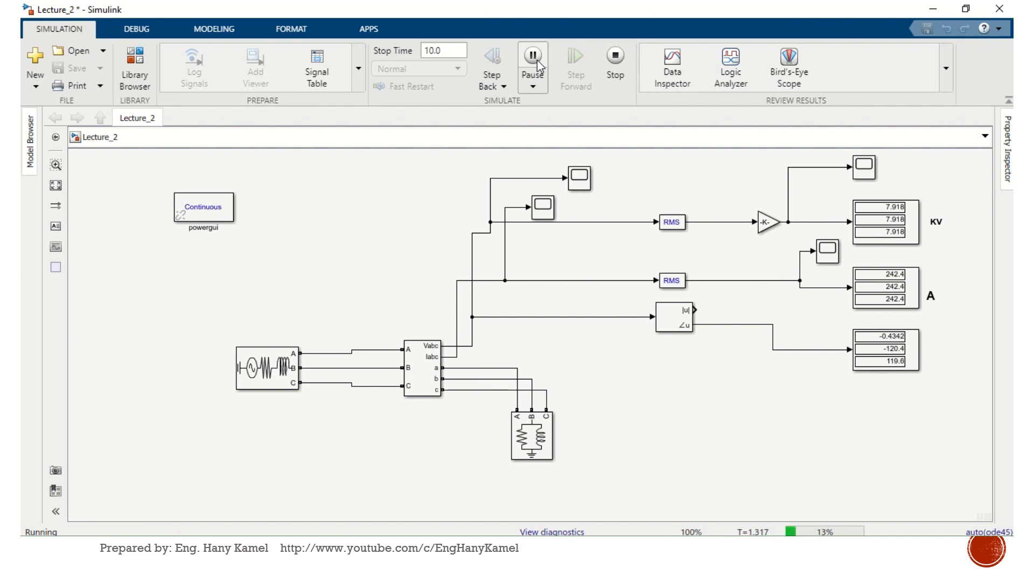
pyautogui.click(538, 56)
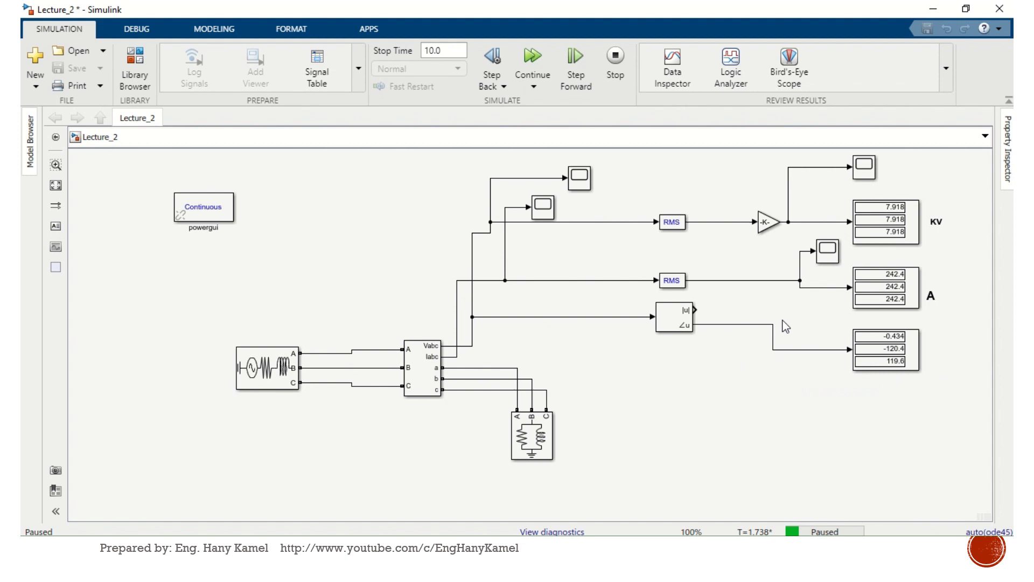
# Stop the simulation and shift the angle display up slightly
pyautogui.moveTo(884, 350); pyautogui.dragTo(886, 334)
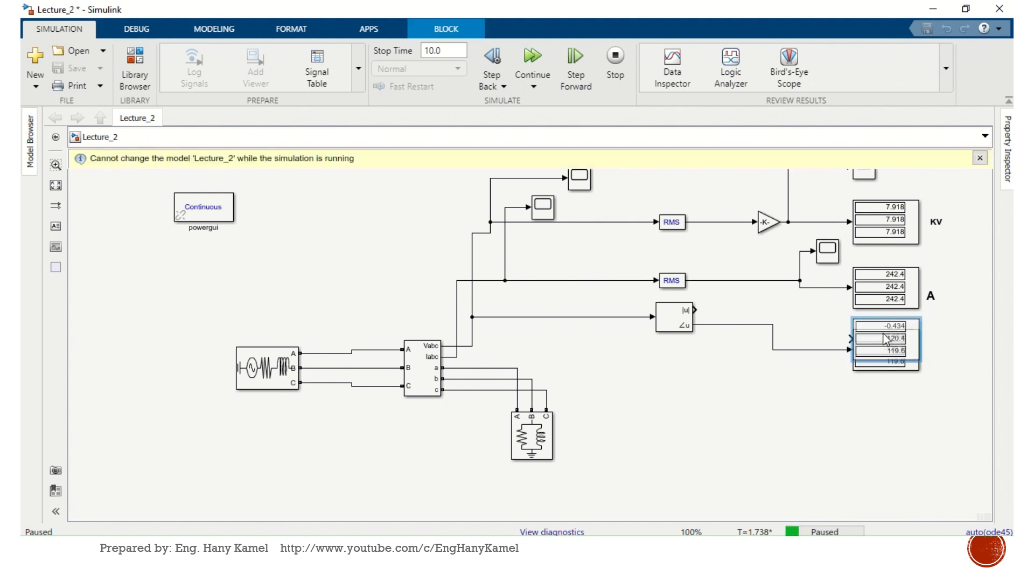
pyautogui.click(617, 66)
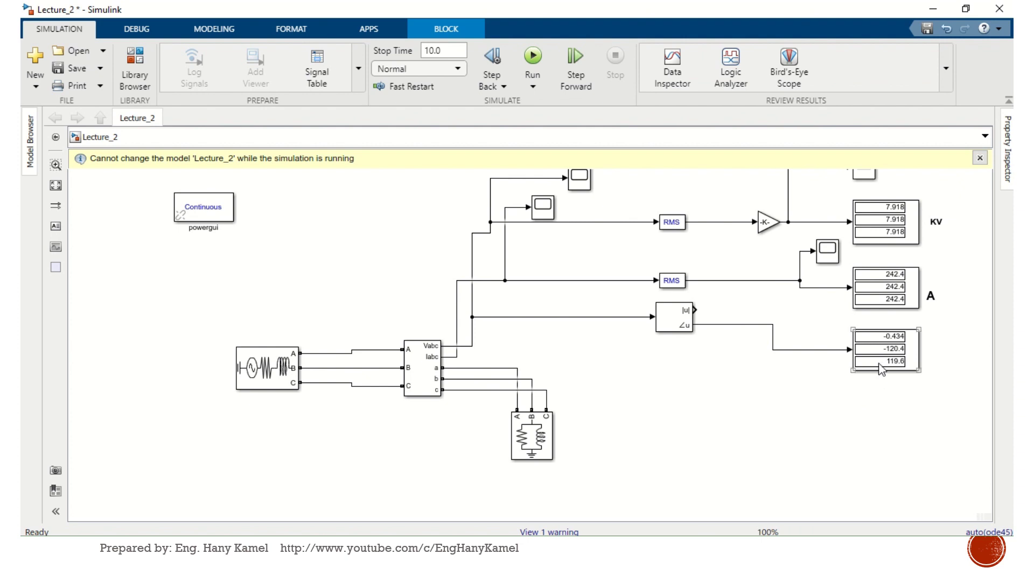
pyautogui.moveTo(882, 369); pyautogui.dragTo(880, 354)
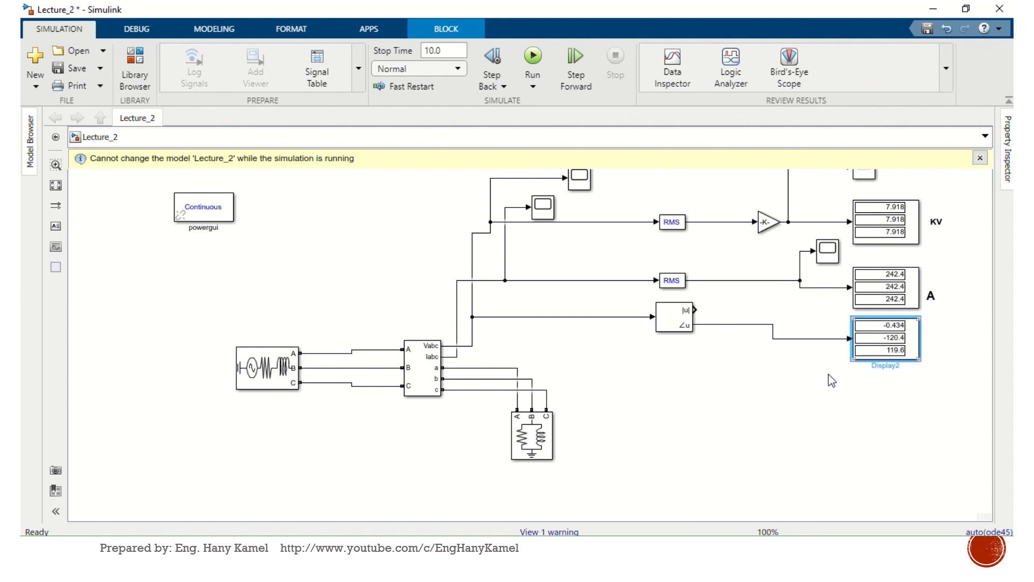
# Duplicate the Fourier block and angle display below the originals for the Iabc current
pyautogui.click(678, 327)
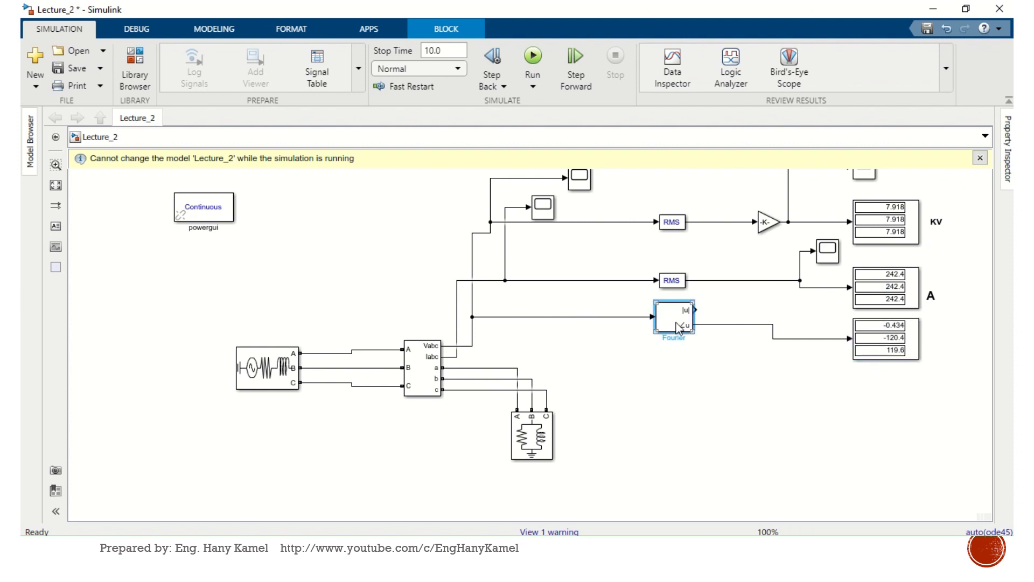
pyautogui.moveTo(677, 322)
pyautogui.mouseDown()
pyautogui.moveTo(664, 355)
pyautogui.moveTo(554, 341)
pyautogui.moveTo(457, 355)
pyautogui.mouseUp()
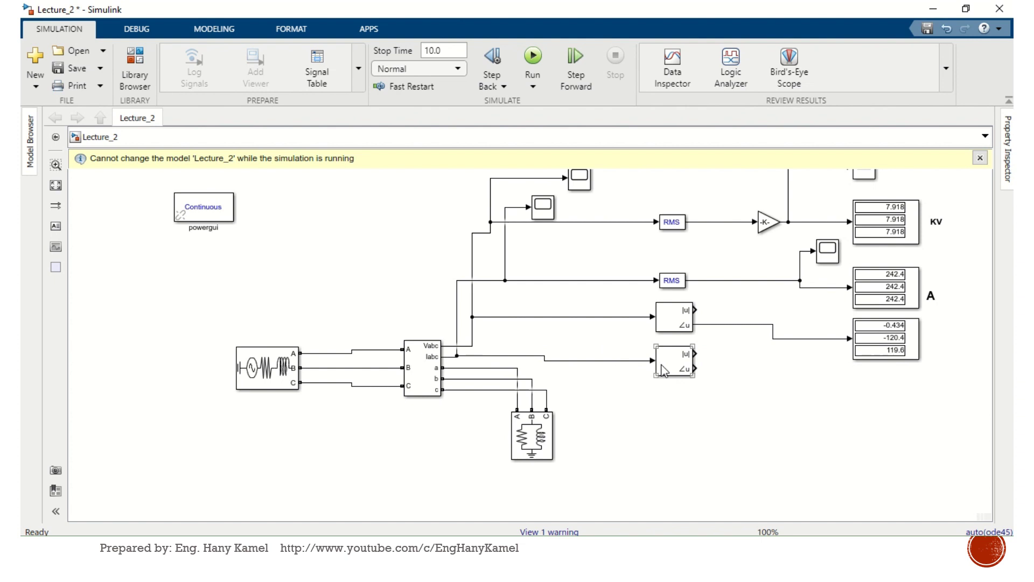
pyautogui.click(980, 158)
pyautogui.click(890, 349)
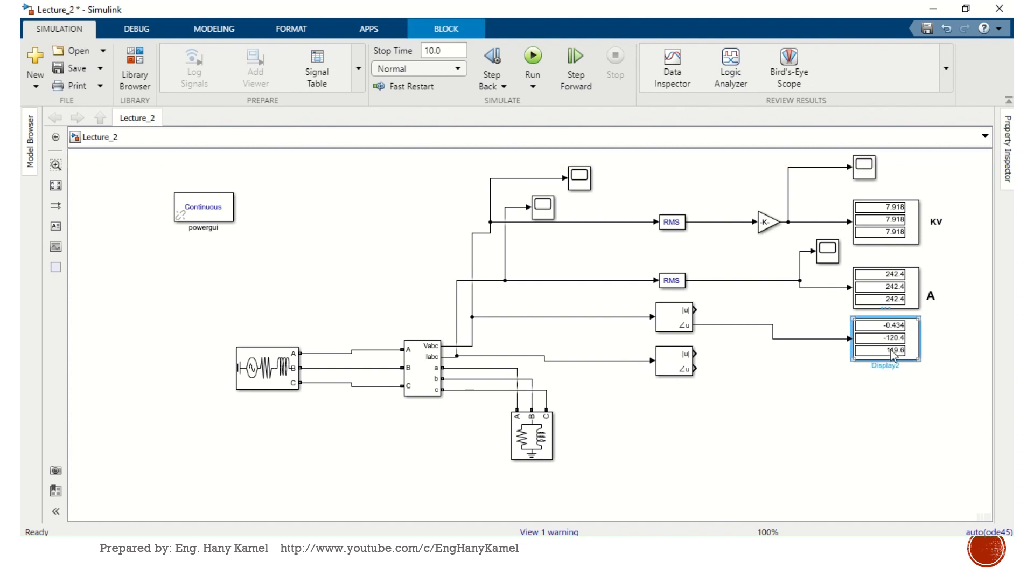
pyautogui.moveTo(890, 349); pyautogui.dragTo(697, 368)
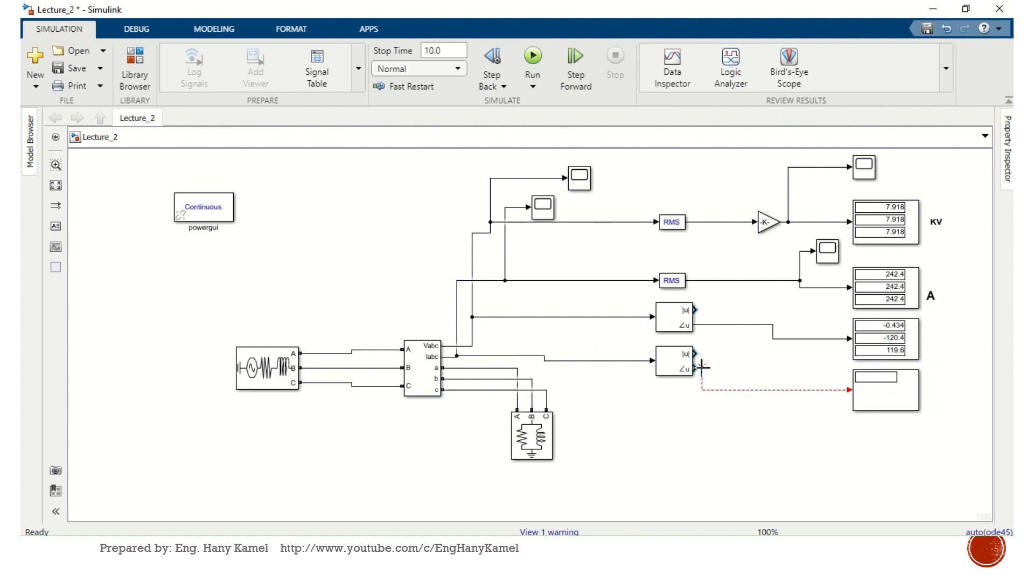
# Run and pause the simulation to read current angles -31.4, -151.4 and 88.6, then stop
pyautogui.click(537, 60)
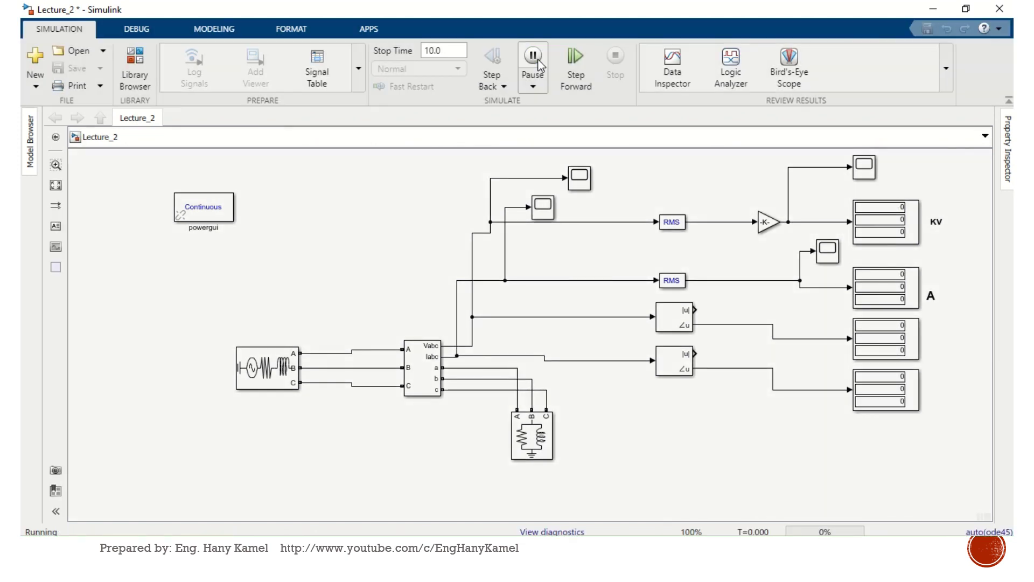
pyautogui.click(539, 63)
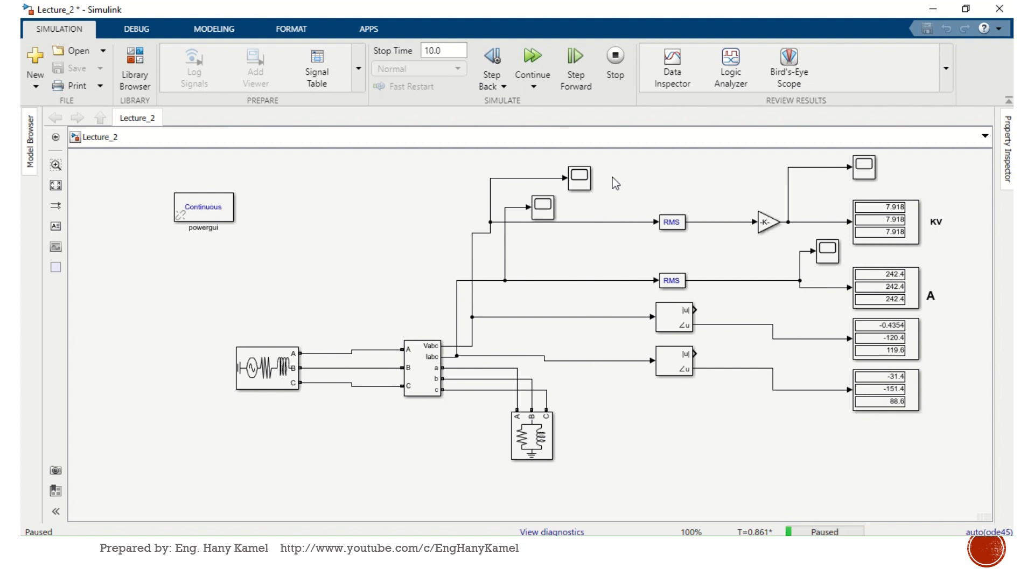
pyautogui.click(615, 89)
pyautogui.hotkey('ctrl', 'shift', 'l')
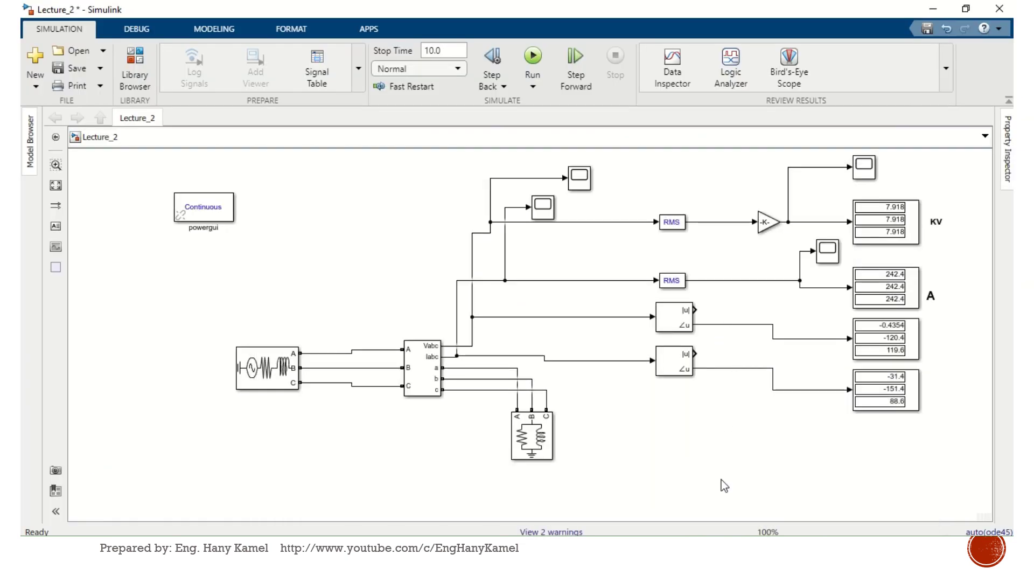
# Add a Demux block from the Commonly Used Blocks library to the model
pyautogui.hotkey('ctrl', 'shift', 'l')
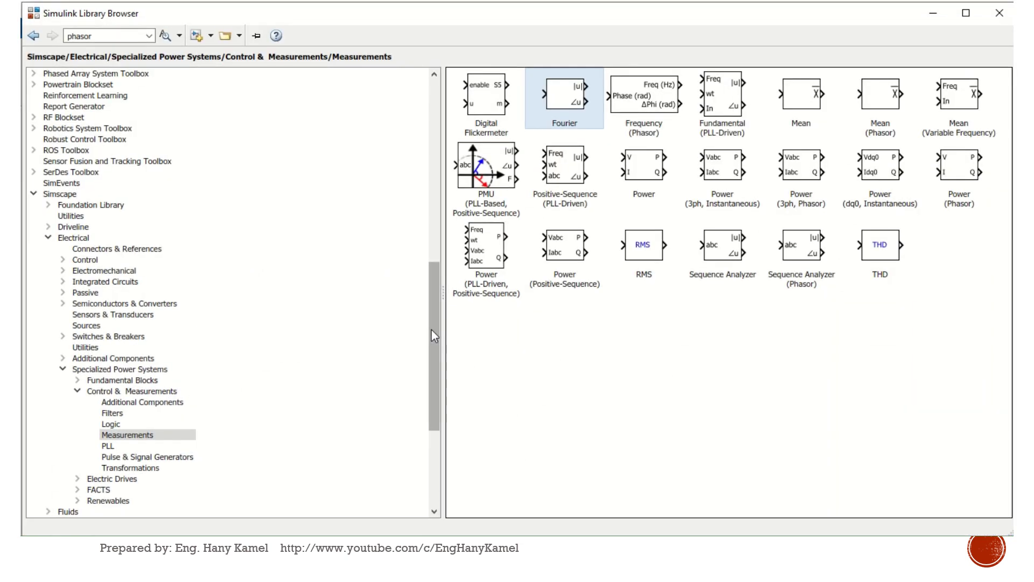
pyautogui.moveTo(437, 263); pyautogui.dragTo(442, 137)
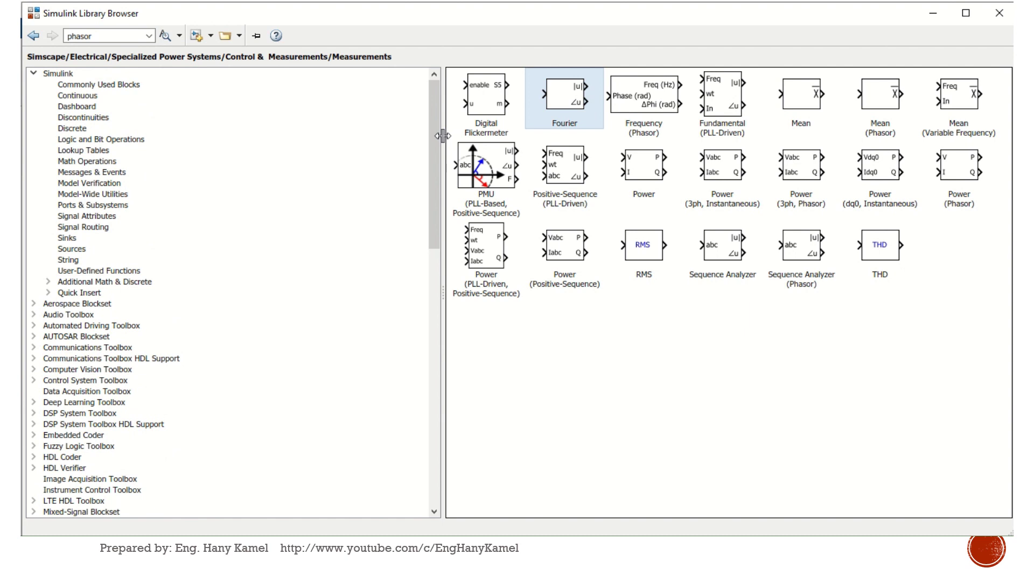
pyautogui.click(92, 85)
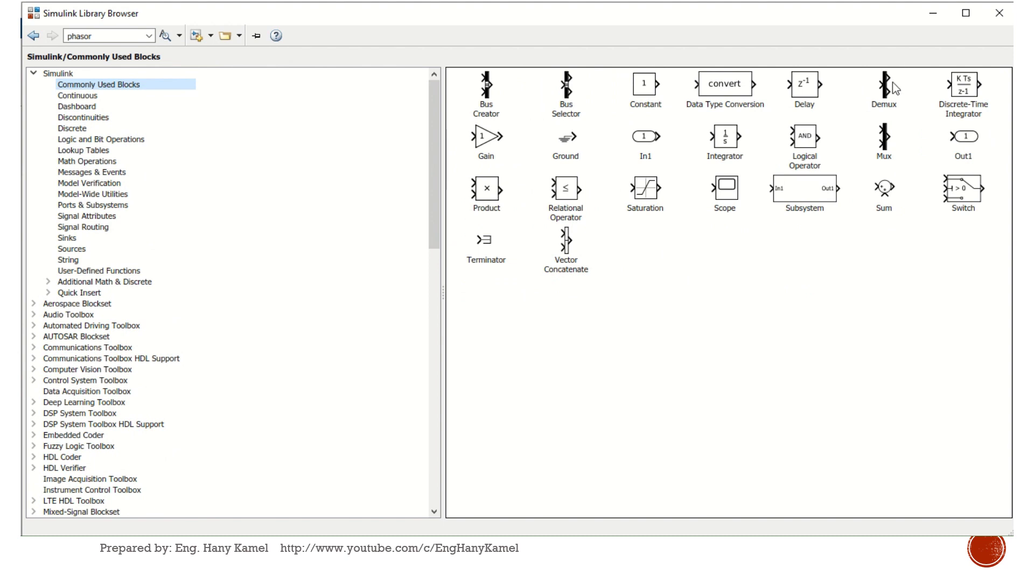
pyautogui.moveTo(886, 90); pyautogui.dragTo(831, 349)
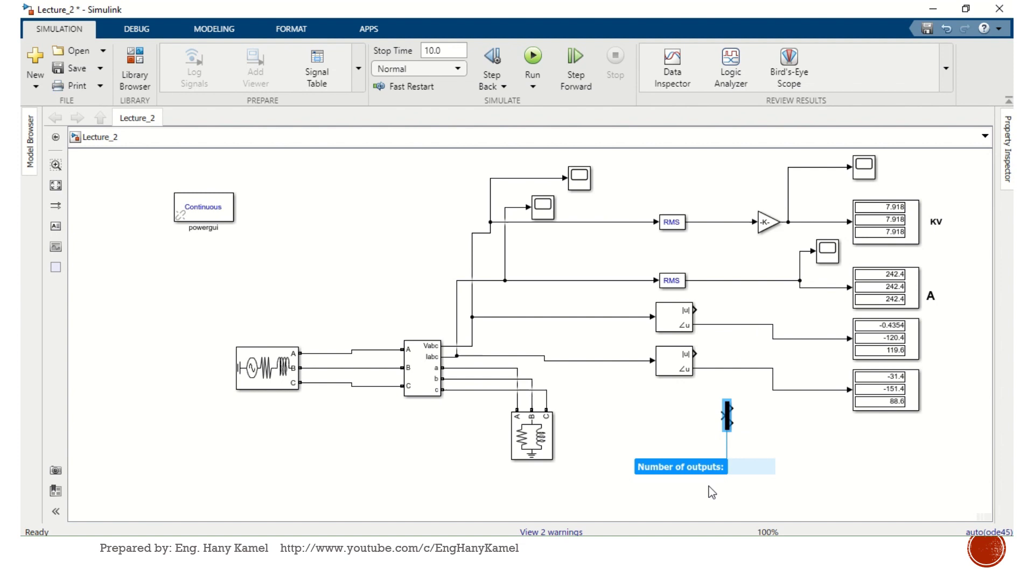
pyautogui.hotkey('alt', 'Tab')
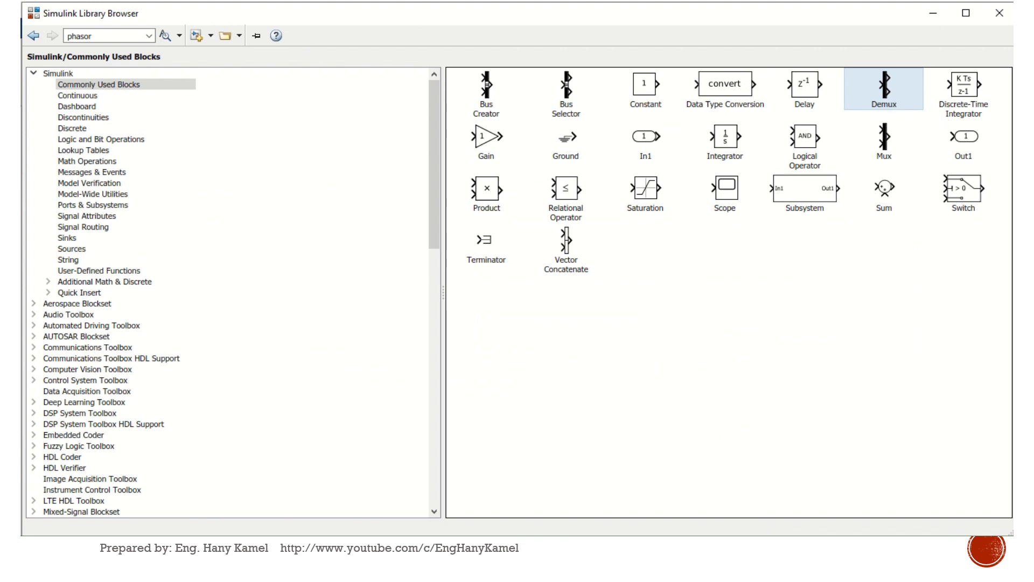
pyautogui.hotkey('ctrl', 'i')
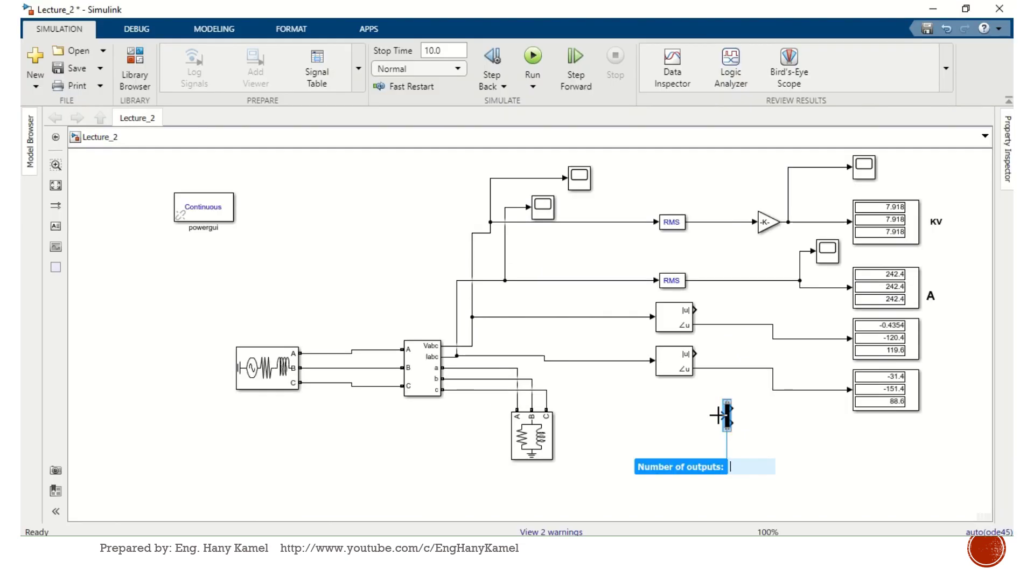
# Feed the demux from the upper angle output line and set it to 3 outputs
pyautogui.moveTo(724, 414); pyautogui.dragTo(711, 325)
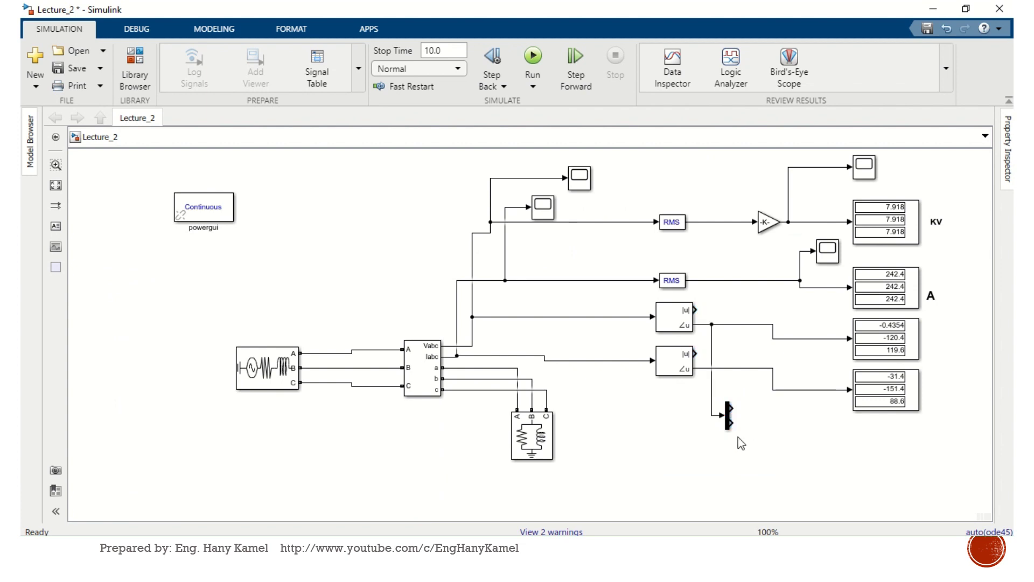
pyautogui.click(727, 418)
pyautogui.doubleClick(727, 418)
pyautogui.click(611, 420)
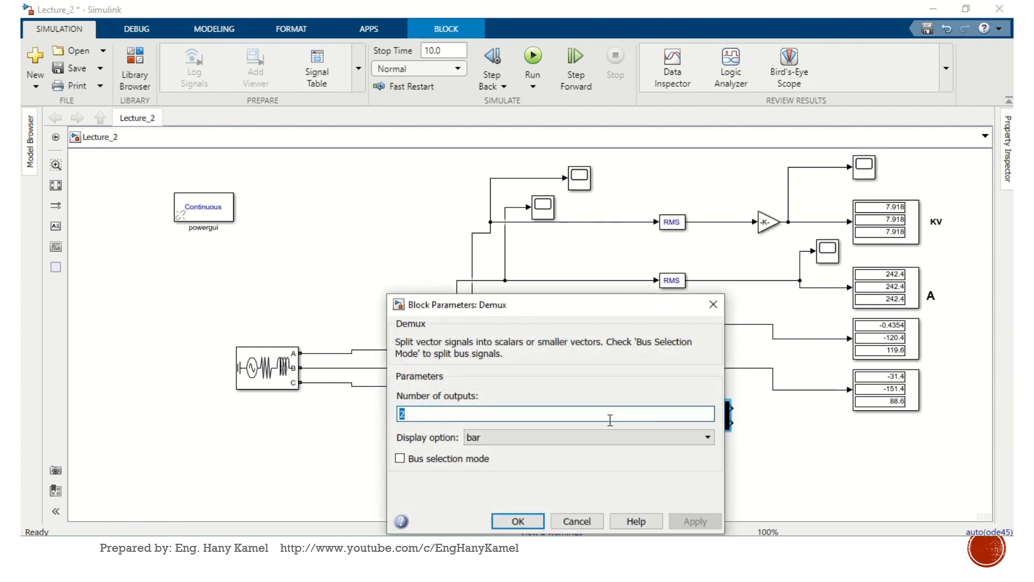
pyautogui.write('3')
pyautogui.press('Return')
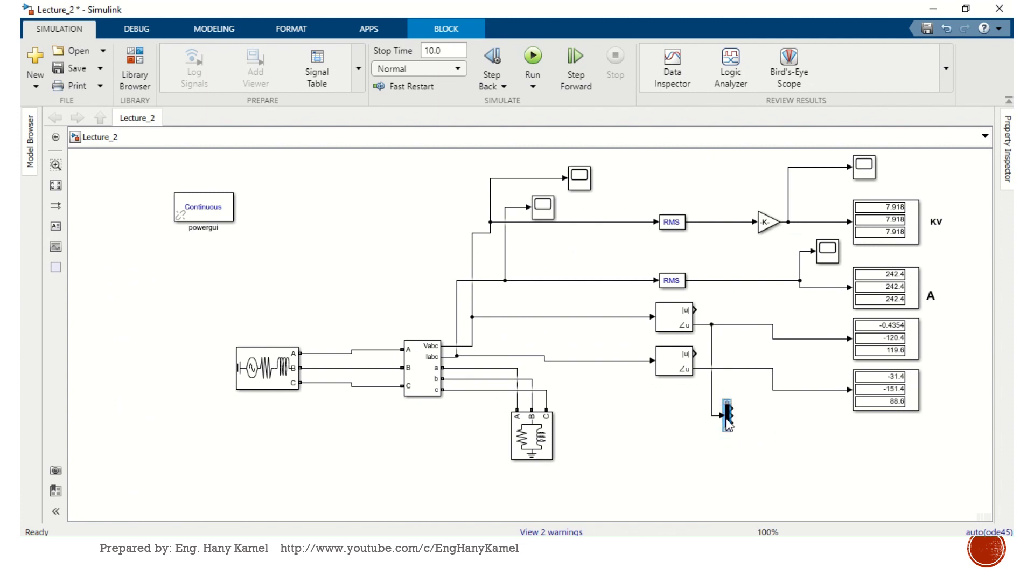
# Place the copied demux below and branch the lower angle output line into it
pyautogui.moveTo(728, 420); pyautogui.dragTo(723, 364)
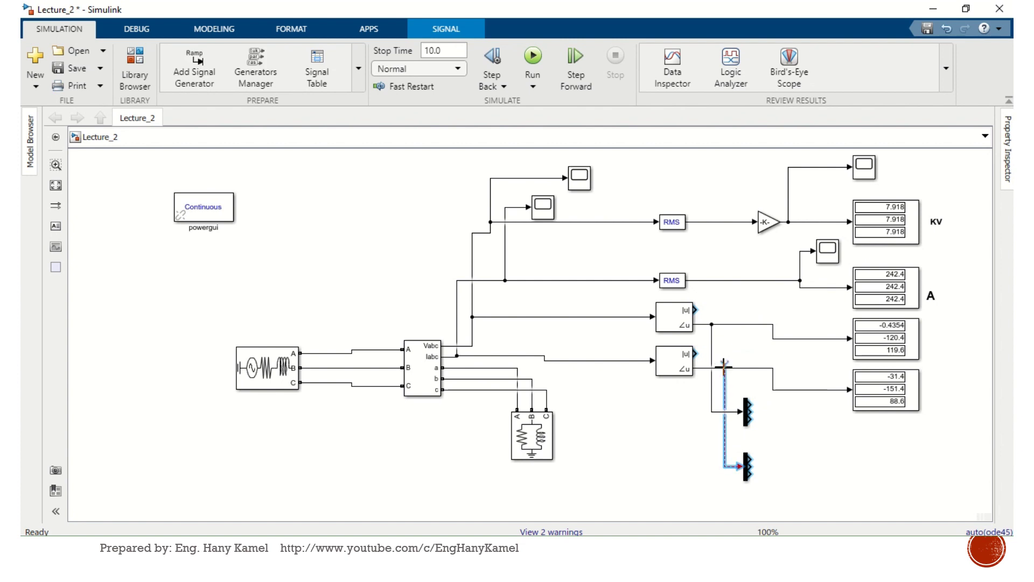
pyautogui.moveTo(724, 366); pyautogui.dragTo(724, 368)
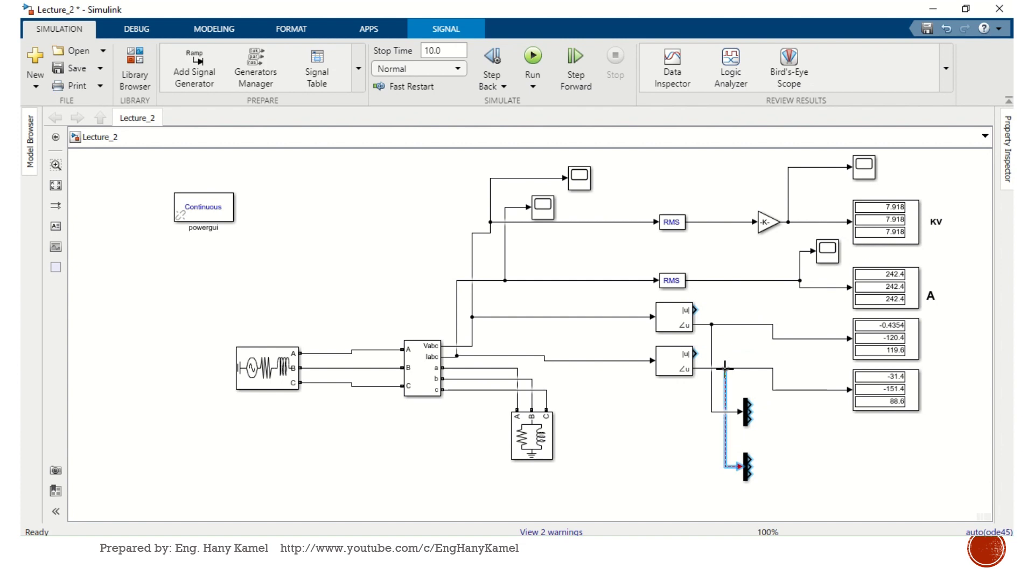
pyautogui.click(815, 473)
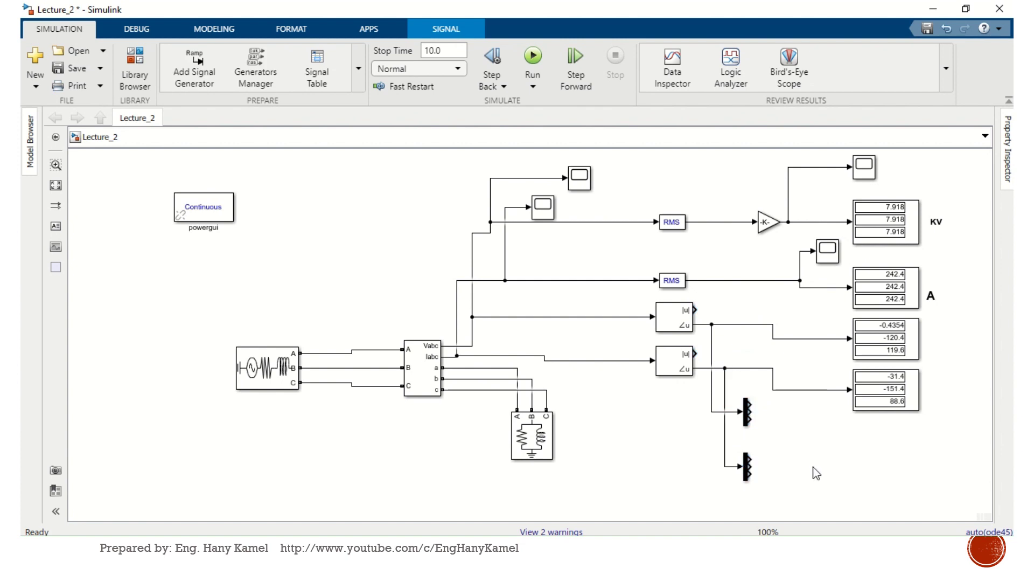
pyautogui.click(746, 423)
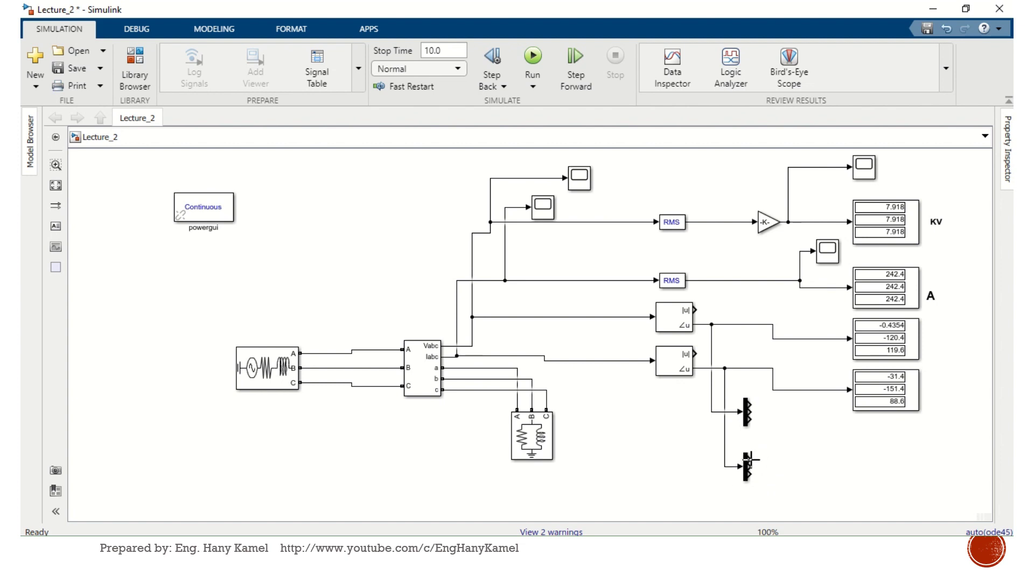
# Select the Gain, Scope and Display blocks together and nudge them up twice
pyautogui.click(918, 382)
pyautogui.click(757, 162)
pyautogui.moveTo(754, 157); pyautogui.dragTo(935, 398)
pyautogui.press('Up')
pyautogui.press('Up')
pyautogui.press('Up')
pyautogui.press('Up')
pyautogui.press('Up')
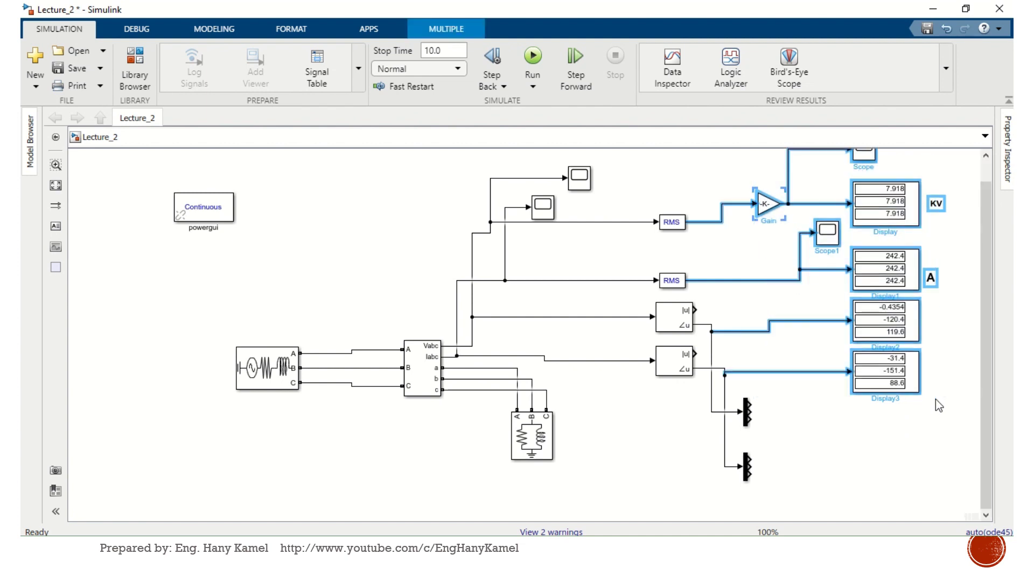
pyautogui.press('Up')
pyautogui.click(826, 434)
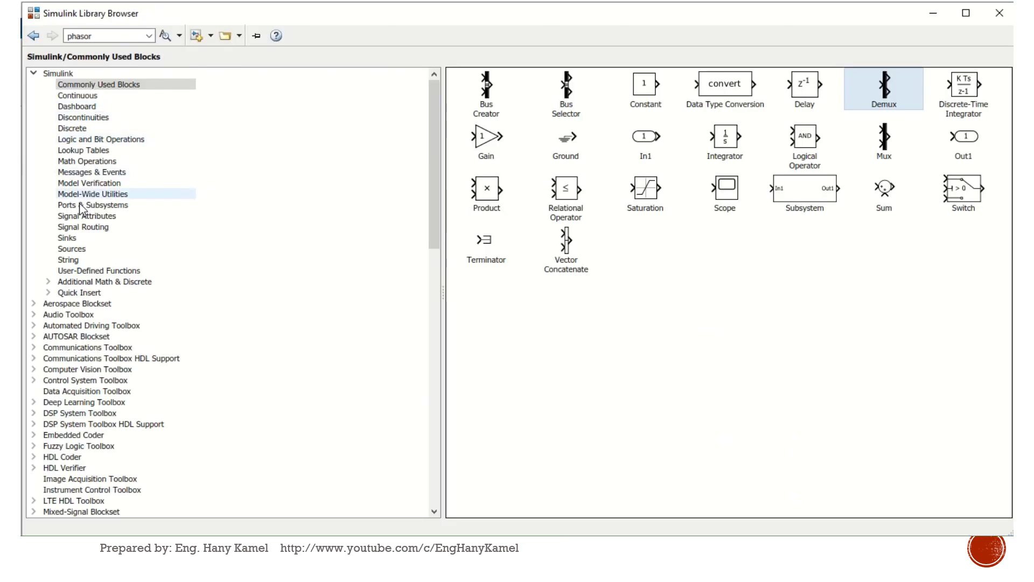
# Place a MATLAB Function block from User-Defined Functions beside the demuxes and open its editor
pyautogui.click(95, 271)
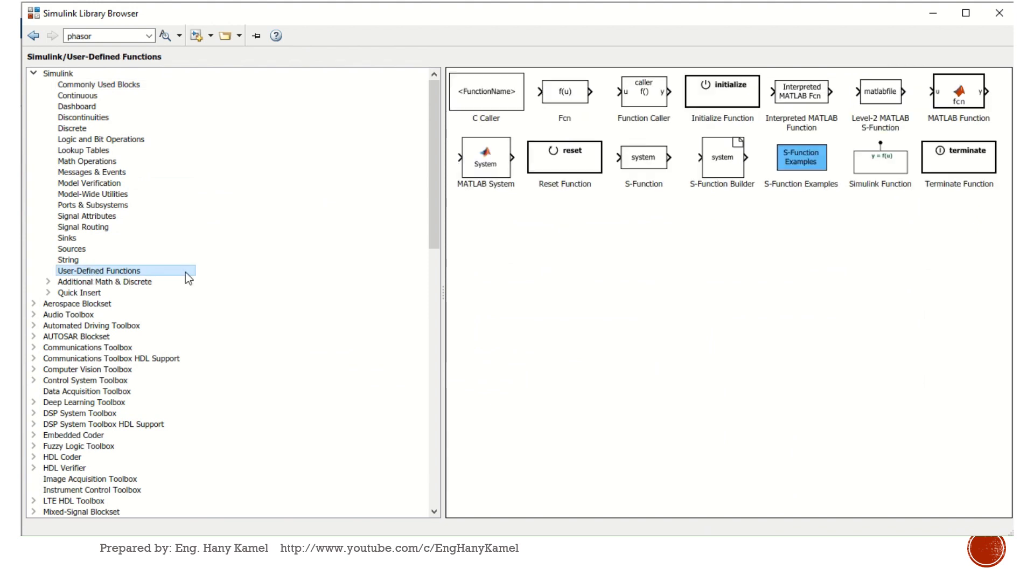
pyautogui.click(644, 250)
pyautogui.click(956, 102)
pyautogui.moveTo(954, 98); pyautogui.dragTo(843, 447)
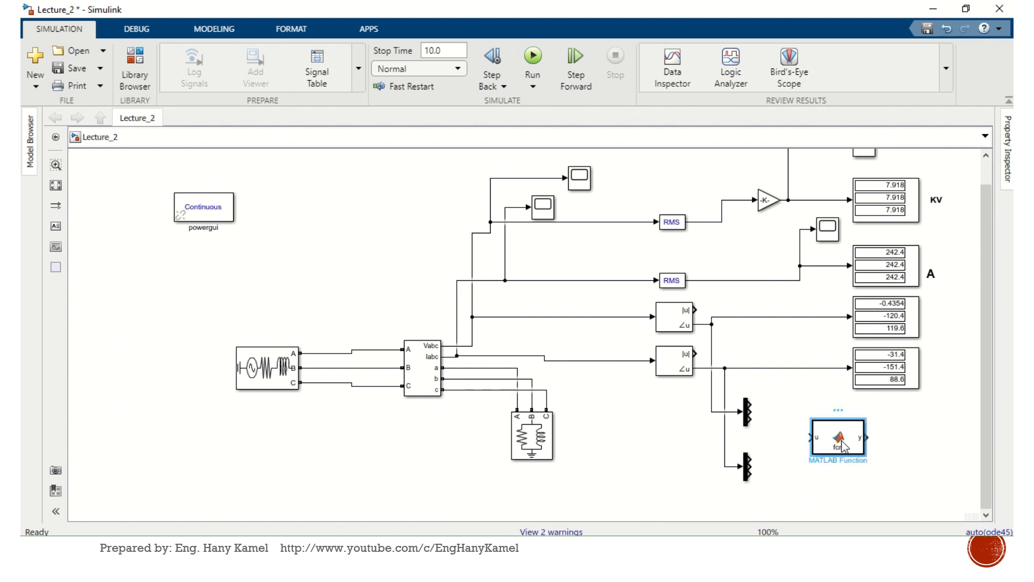
pyautogui.doubleClick(843, 447)
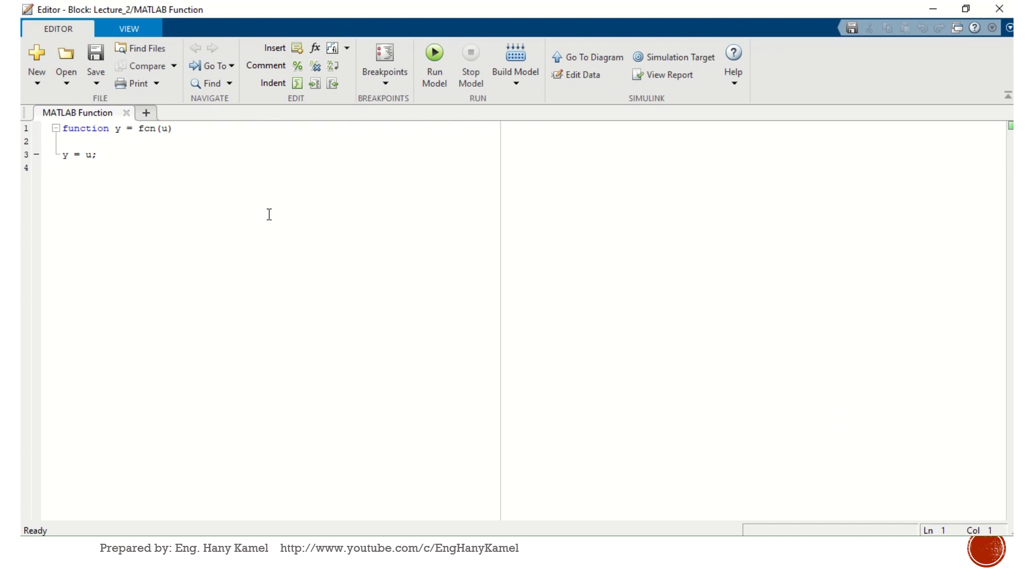
# Rename the function output from y to PF in the header line
pyautogui.click(120, 128)
pyautogui.doubleClick(120, 128)
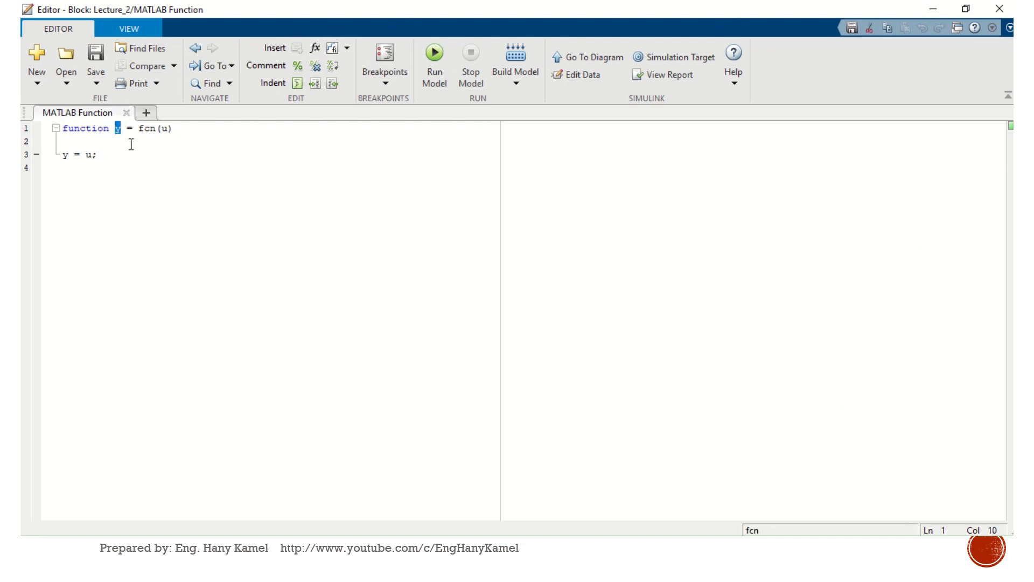
pyautogui.doubleClick(165, 128)
pyautogui.doubleClick(119, 129)
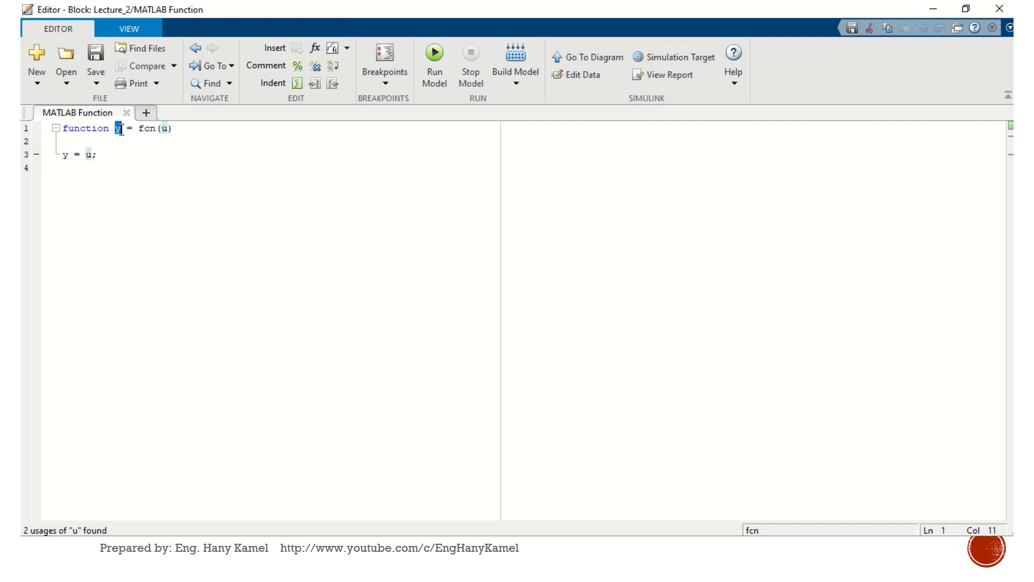
pyautogui.write('PF')
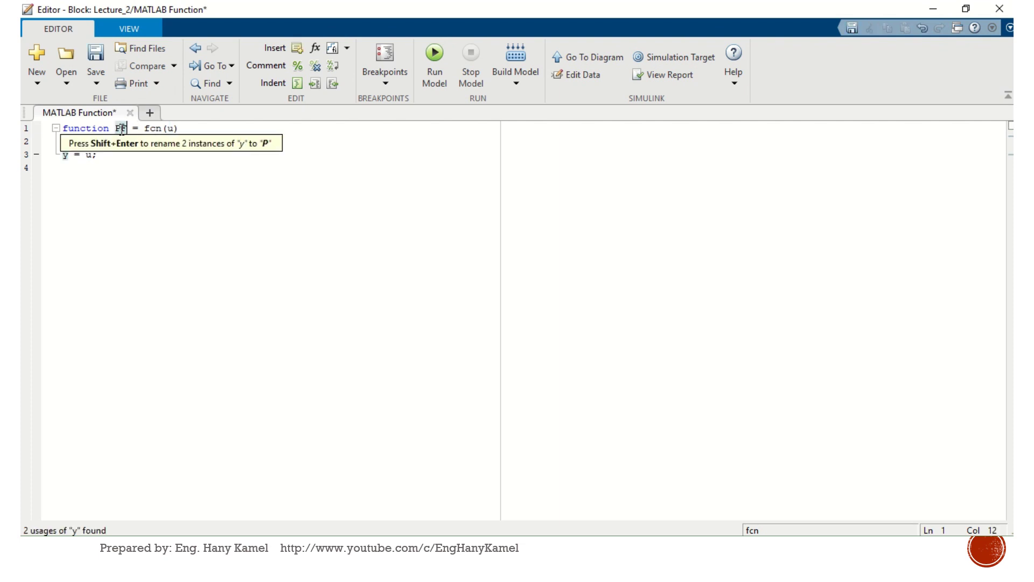
# Replace the input u with R_V_ang,R_I_ang, giving function PF = fcn(R_V_ang,R_I_ang)
pyautogui.click(175, 128)
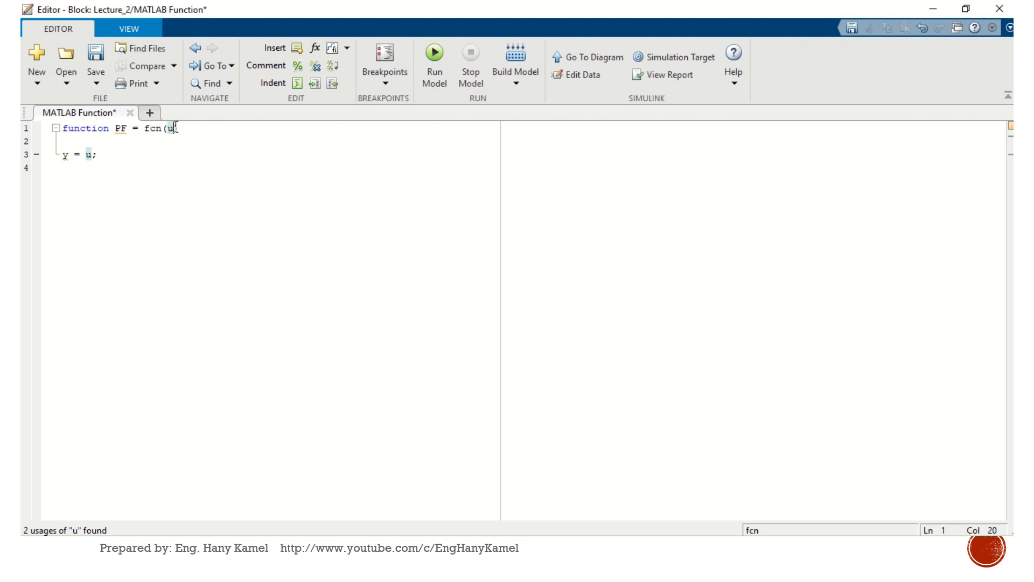
pyautogui.press('BackSpace')
pyautogui.write('R_')
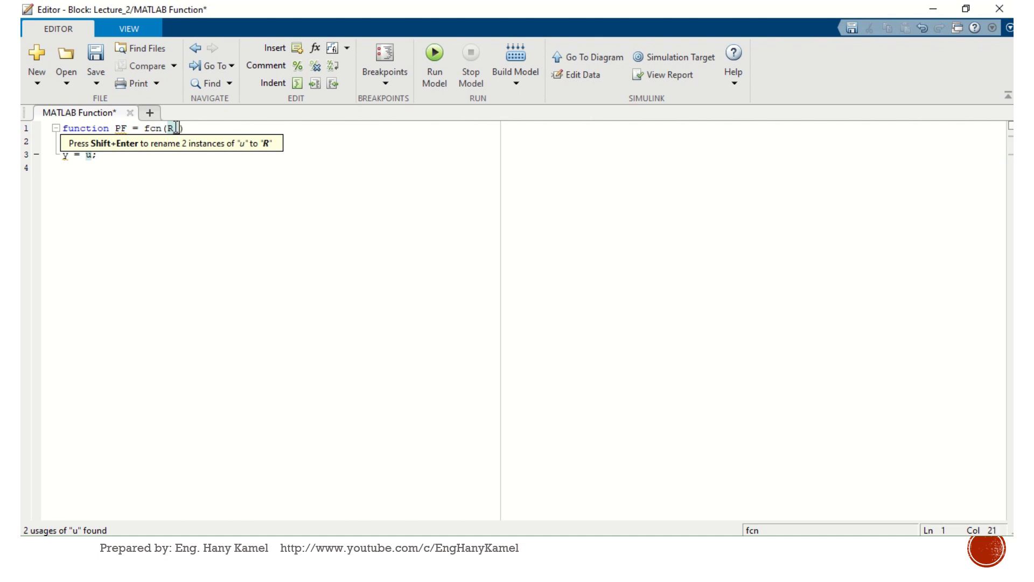
pyautogui.write('V_')
pyautogui.write('pf')
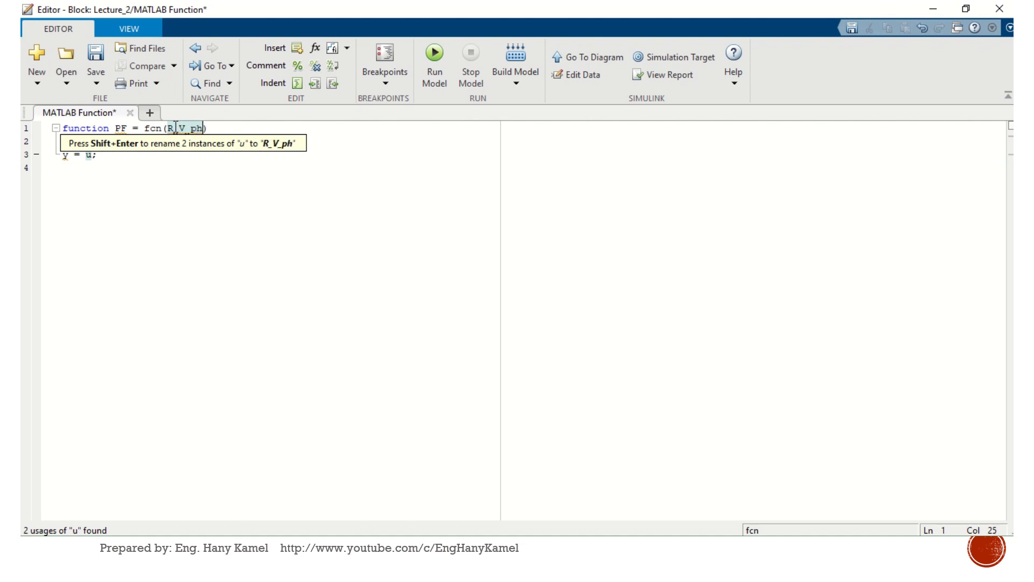
pyautogui.press('BackSpace')
pyautogui.press('BackSpace')
pyautogui.write('ang,')
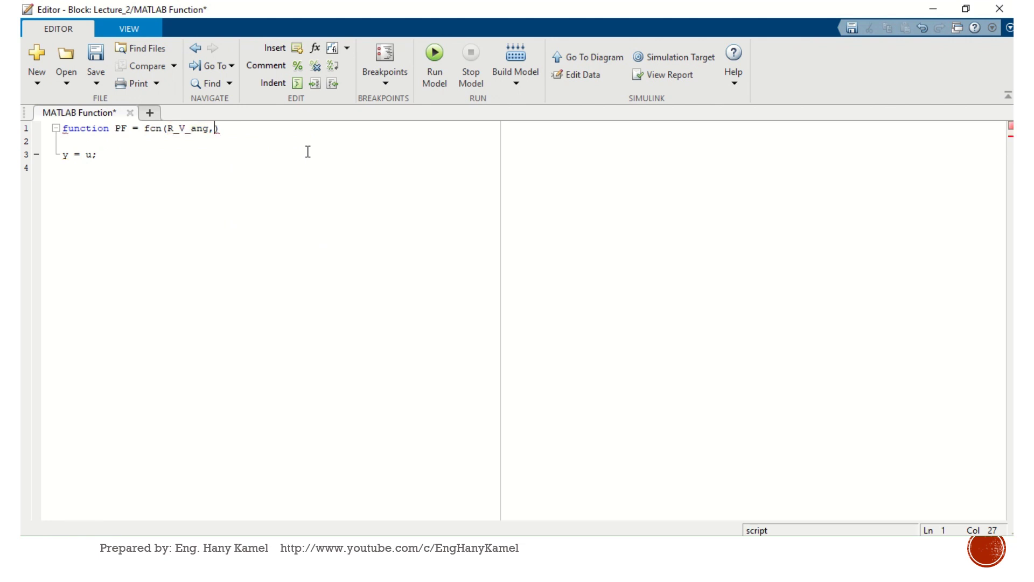
pyautogui.write('R_')
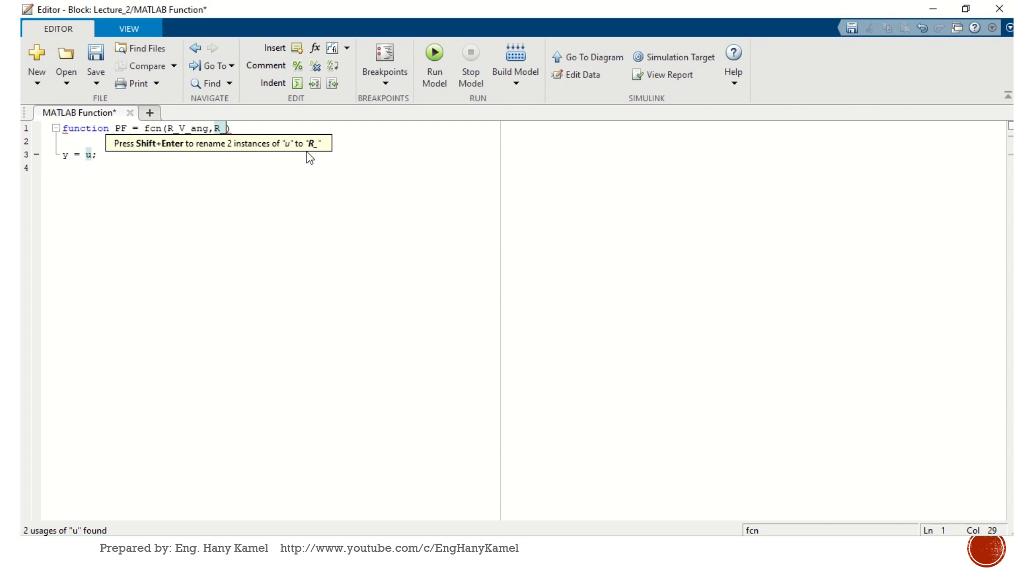
pyautogui.write('I')
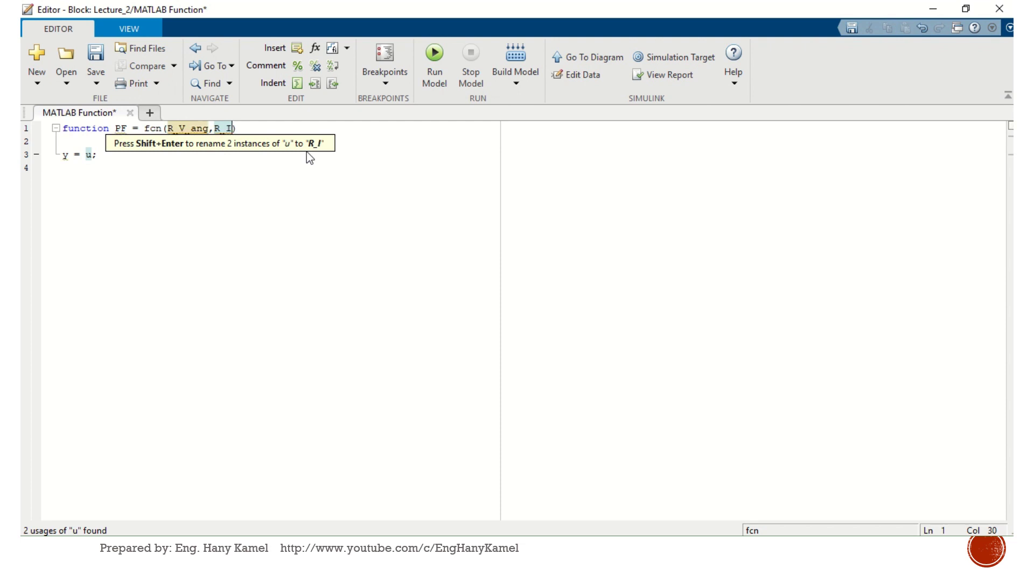
pyautogui.write('_anf')
pyautogui.press('BackSpace')
pyautogui.write('g)')
pyautogui.press('Delete')
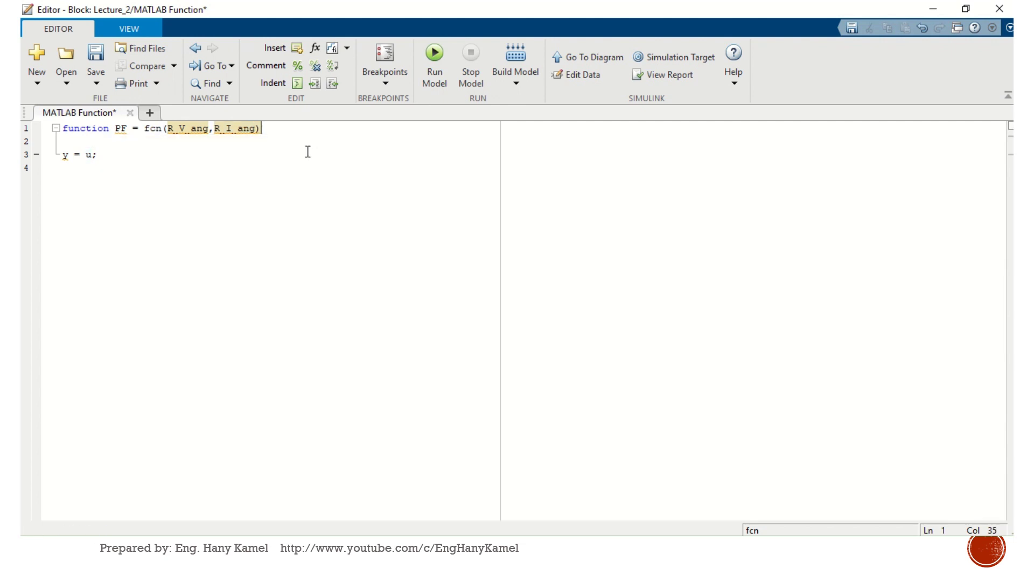
pyautogui.click(215, 187)
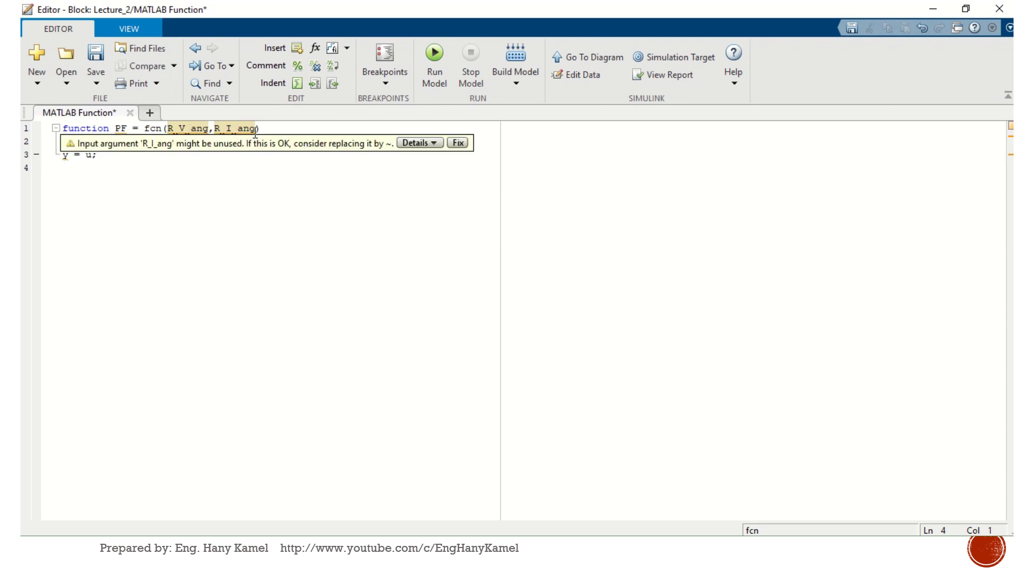
# Replace y = u with PF=cos((R_V_ang-R_I_ang)*pi/180); and start a new line
pyautogui.moveTo(94, 155); pyautogui.dragTo(52, 154)
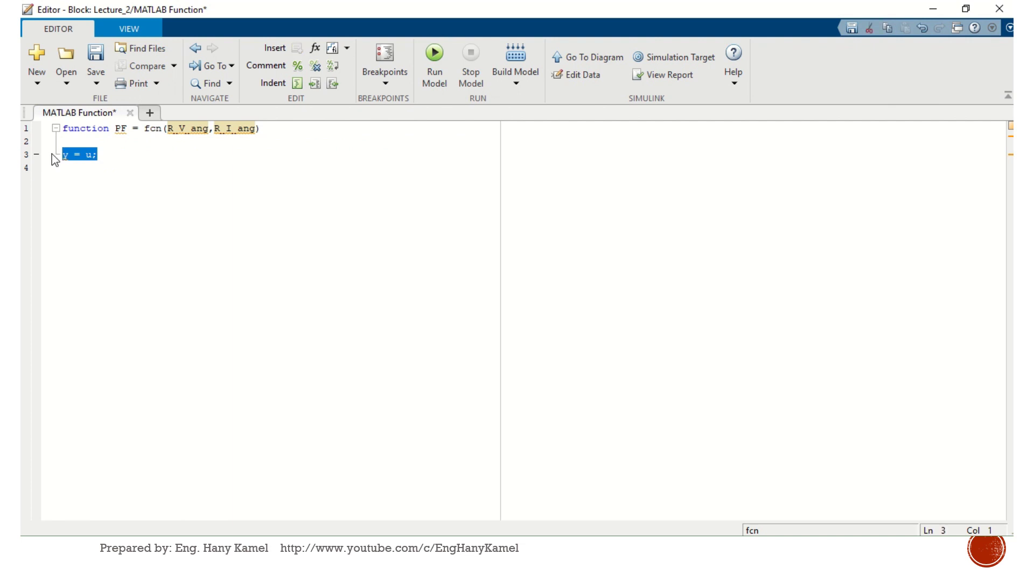
pyautogui.write('PF=cos(R_V_ang-R_I_ang)')
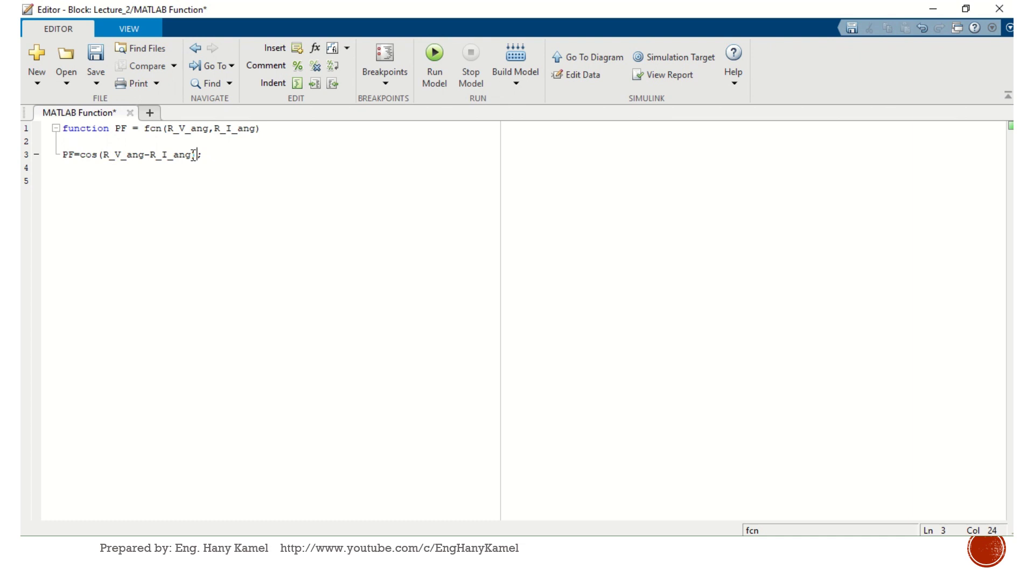
pyautogui.write('*pi/')
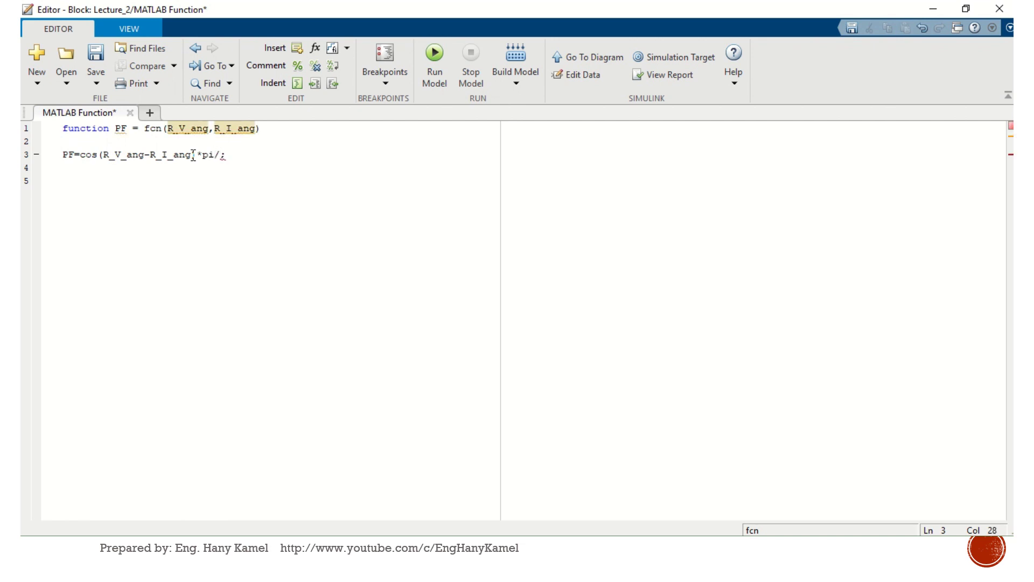
pyautogui.write('180)')
pyautogui.click(100, 154)
pyautogui.write('(')
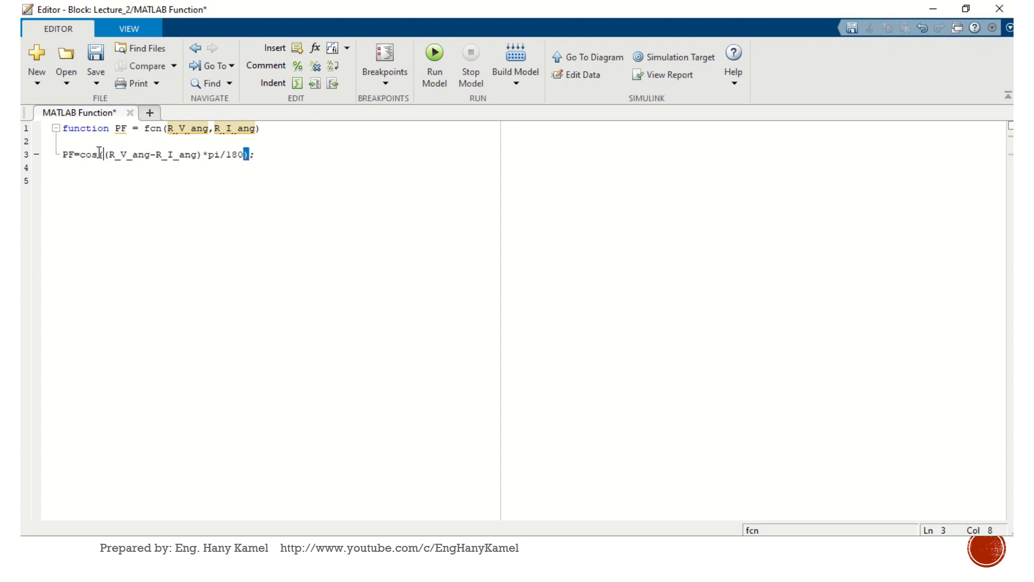
pyautogui.click(287, 260)
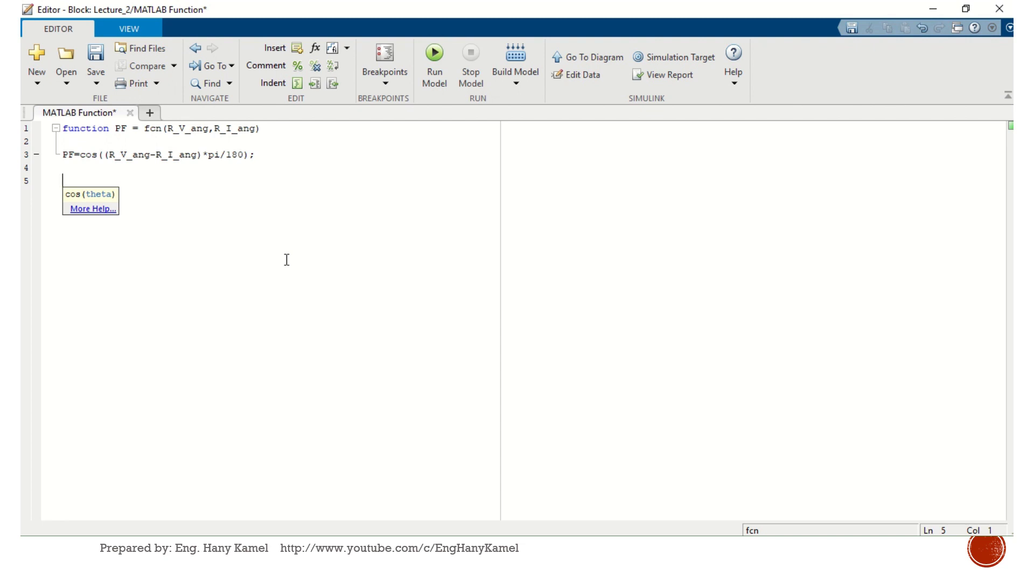
# Write the condition if R_V_ang > R_I_ang on line 5
pyautogui.write('if')
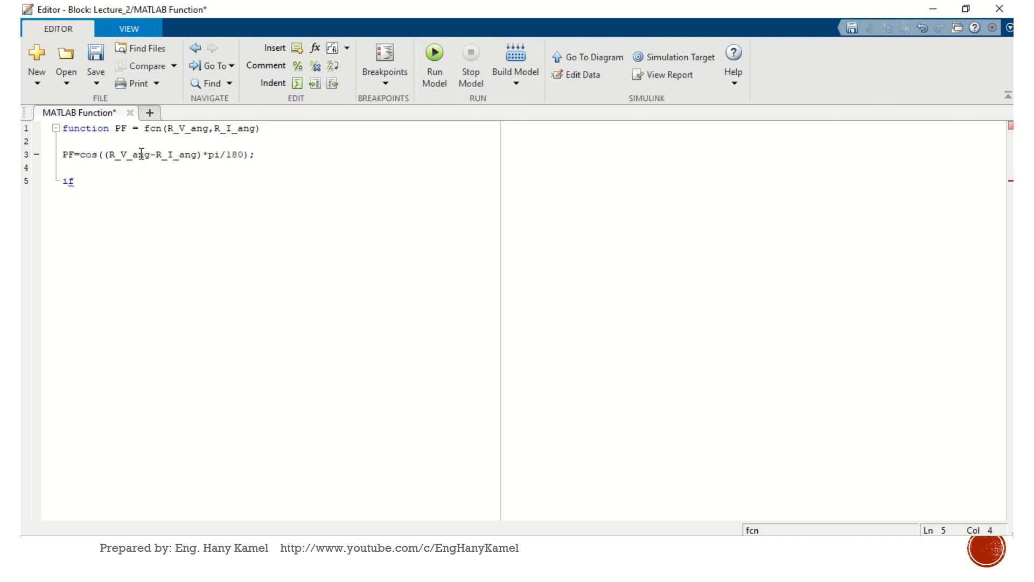
pyautogui.moveTo(151, 154); pyautogui.dragTo(112, 152)
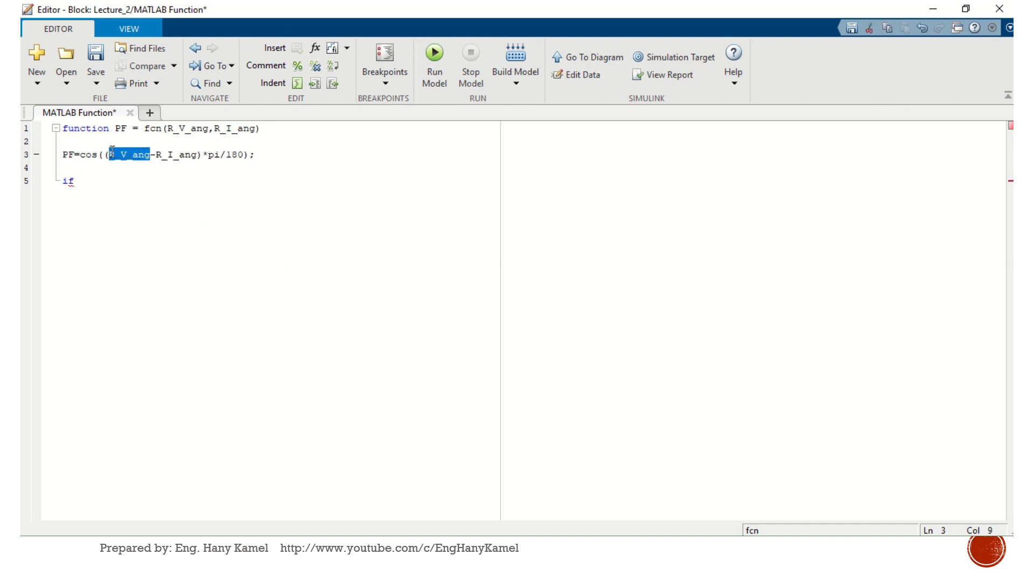
pyautogui.hotkey('ctrl', 'c')
pyautogui.click(82, 182)
pyautogui.hotkey('ctrl', 'v')
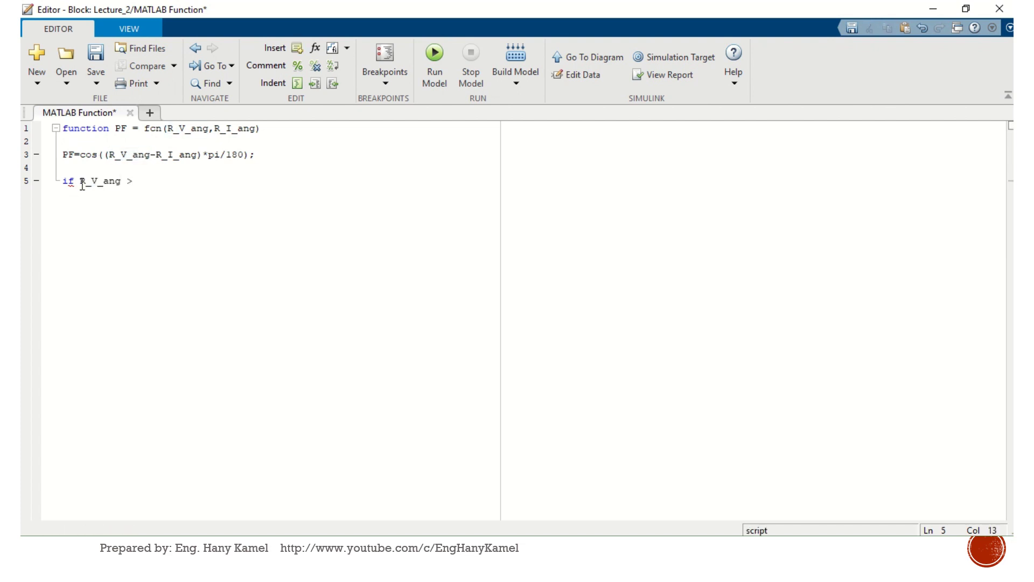
pyautogui.moveTo(198, 155); pyautogui.dragTo(159, 157)
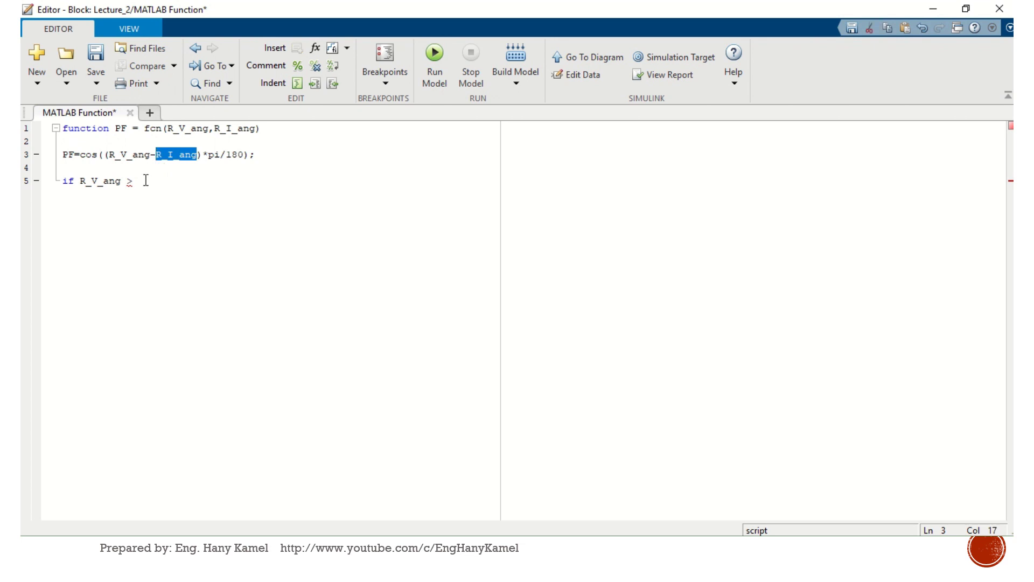
pyautogui.click(145, 180)
pyautogui.hotkey('ctrl', 'v')
# Set K=-1; inside the if, close it with end, and prefix the PF formula with K*
pyautogui.press('Return')
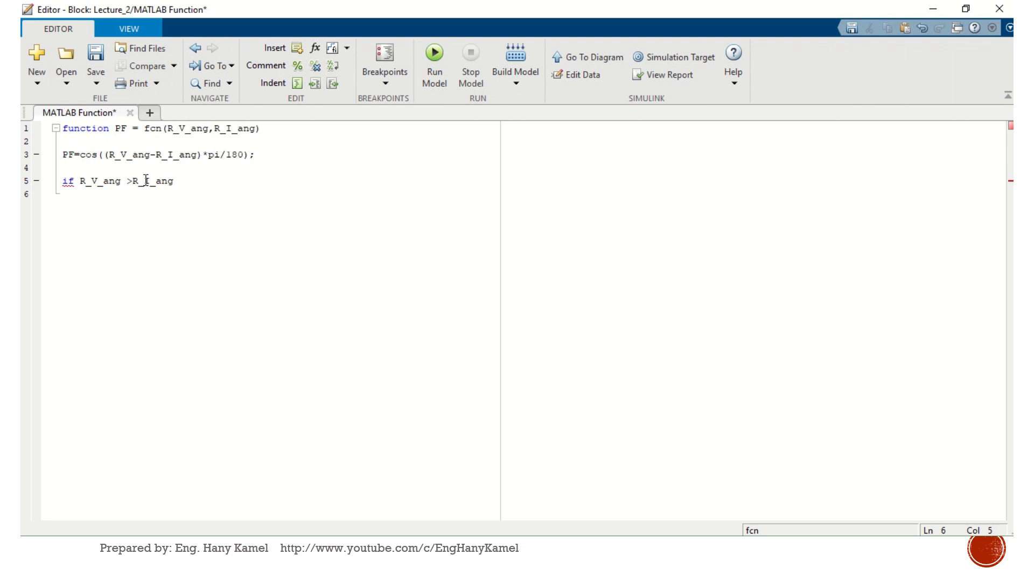
pyautogui.write('K=-')
pyautogui.write('1;')
pyautogui.press('Return')
pyautogui.write('enf')
pyautogui.write('d')
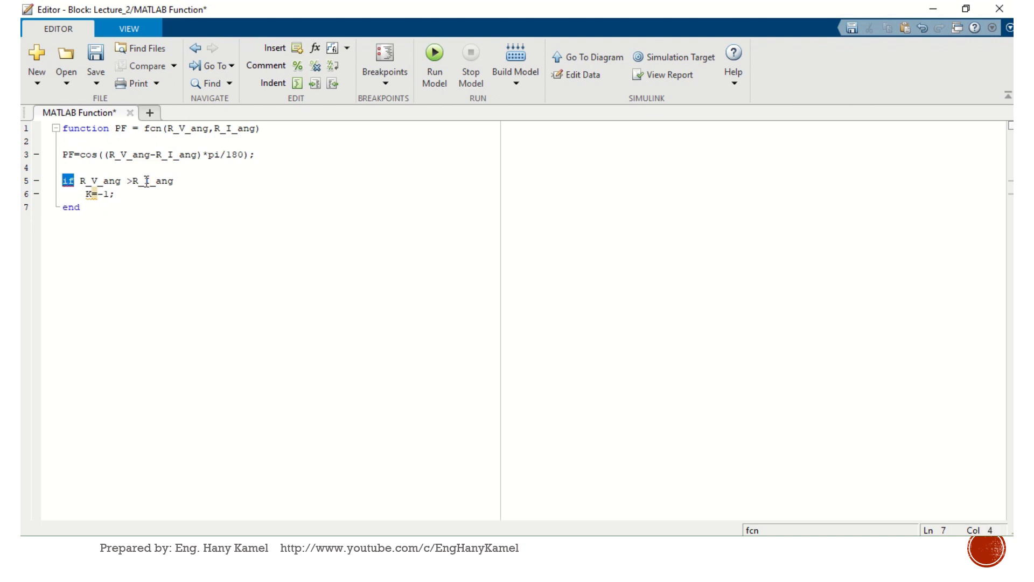
pyautogui.click(80, 156)
pyautogui.write('K')
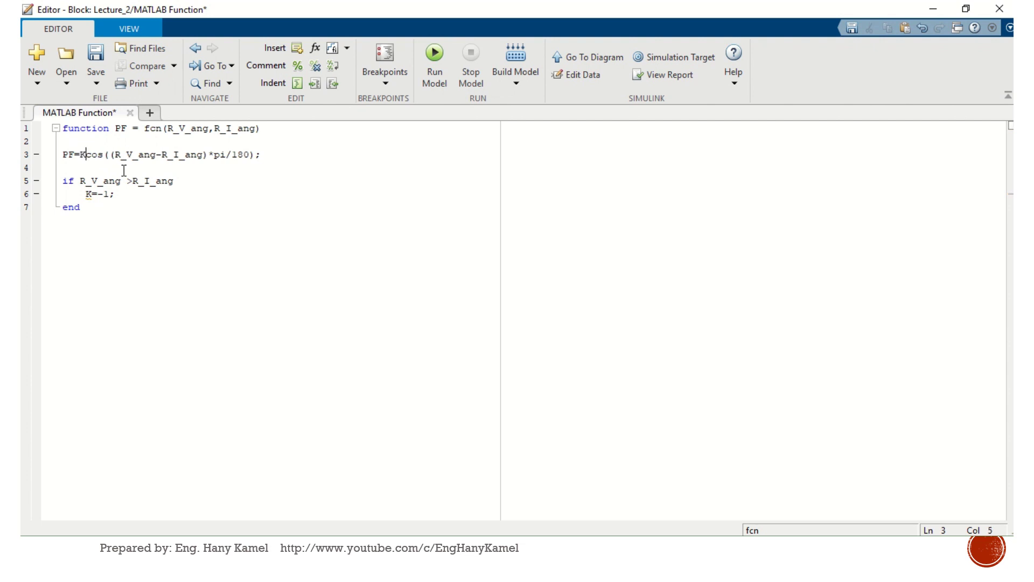
pyautogui.write('*')
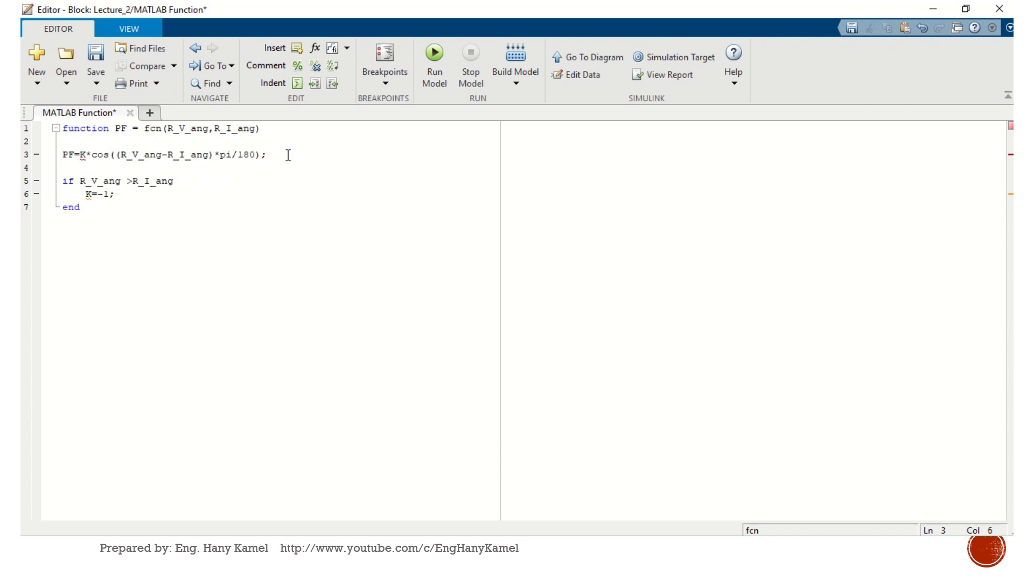
# Move the PF line below the if block's end, delete blank lines 2–3, and close the editor
pyautogui.tripleClick(89, 156)
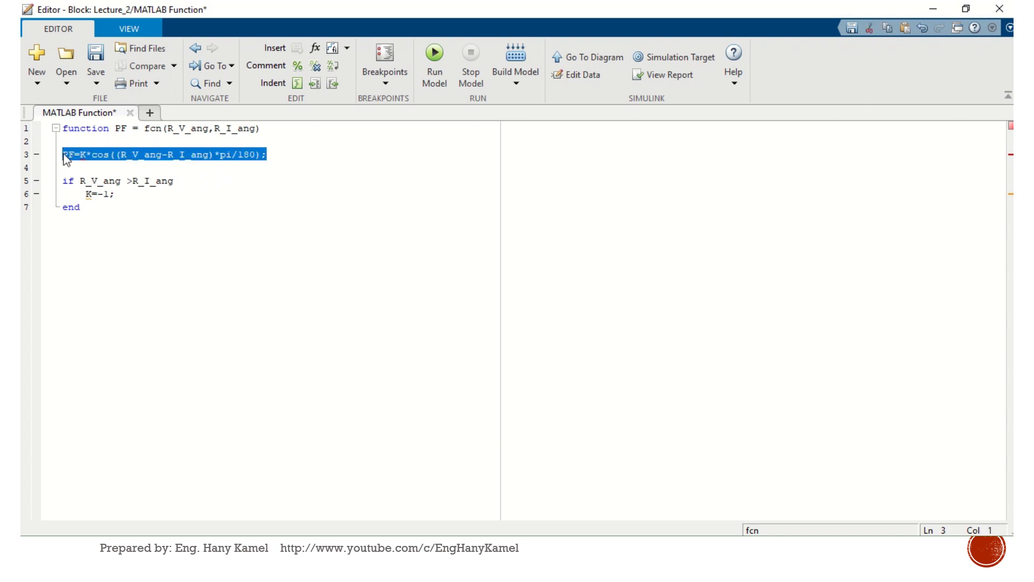
pyautogui.moveTo(66, 156)
pyautogui.mouseDown()
pyautogui.moveTo(70, 227)
pyautogui.moveTo(64, 221)
pyautogui.moveTo(80, 209)
pyautogui.mouseUp()
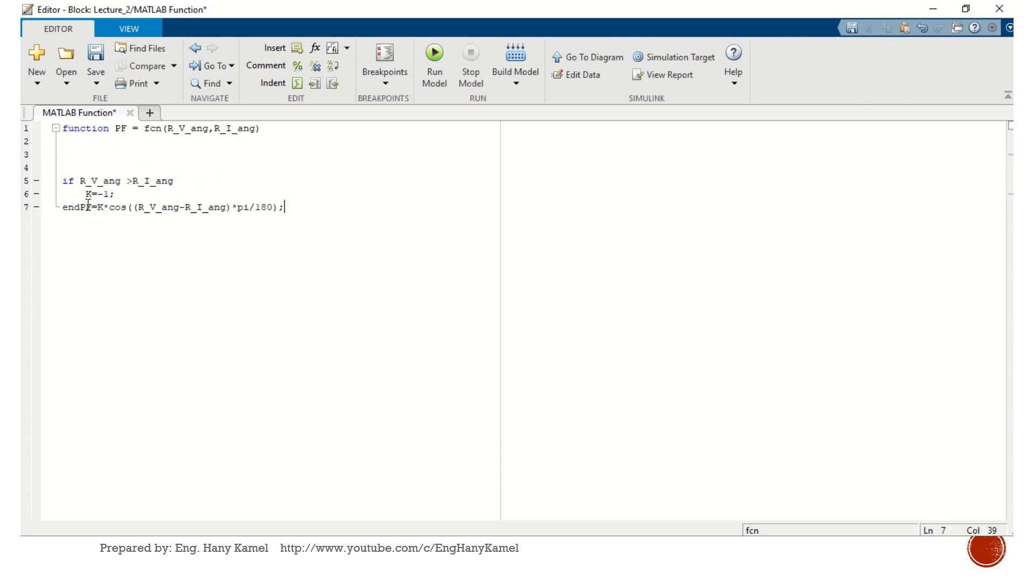
pyautogui.press('Return')
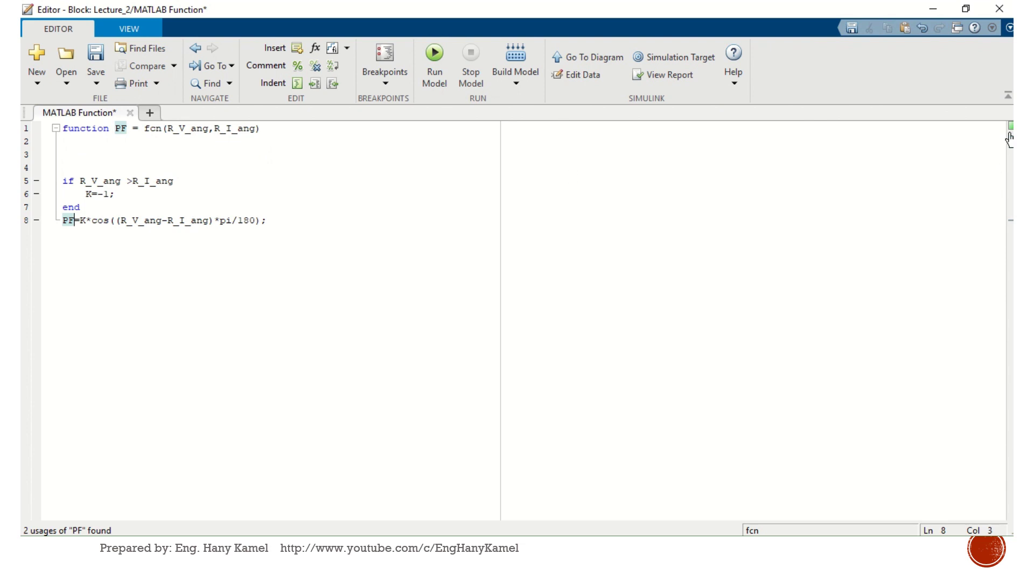
pyautogui.moveTo(1010, 136)
pyautogui.moveTo(75, 141); pyautogui.dragTo(75, 163)
pyautogui.press('BackSpace')
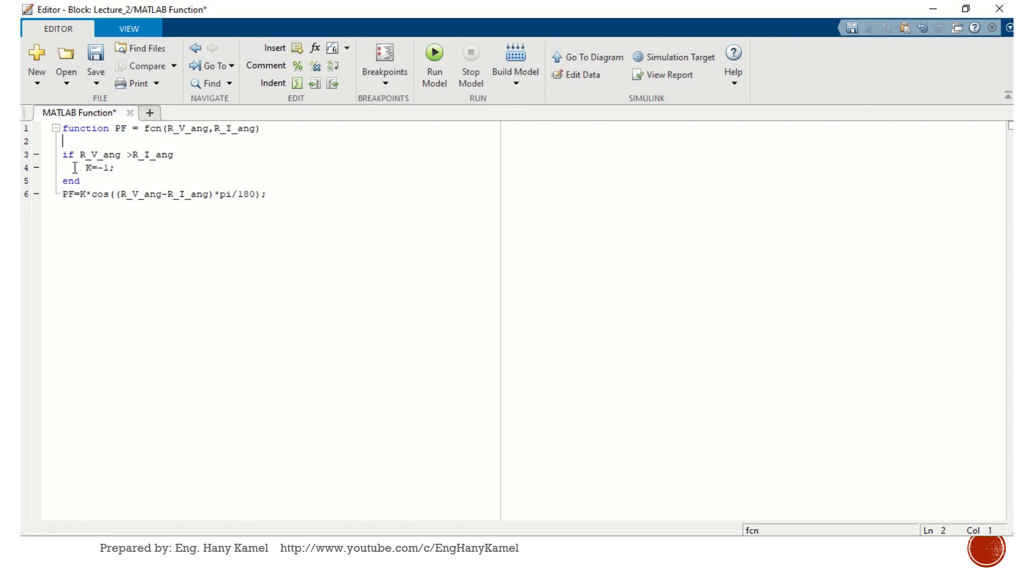
pyautogui.click(1010, 7)
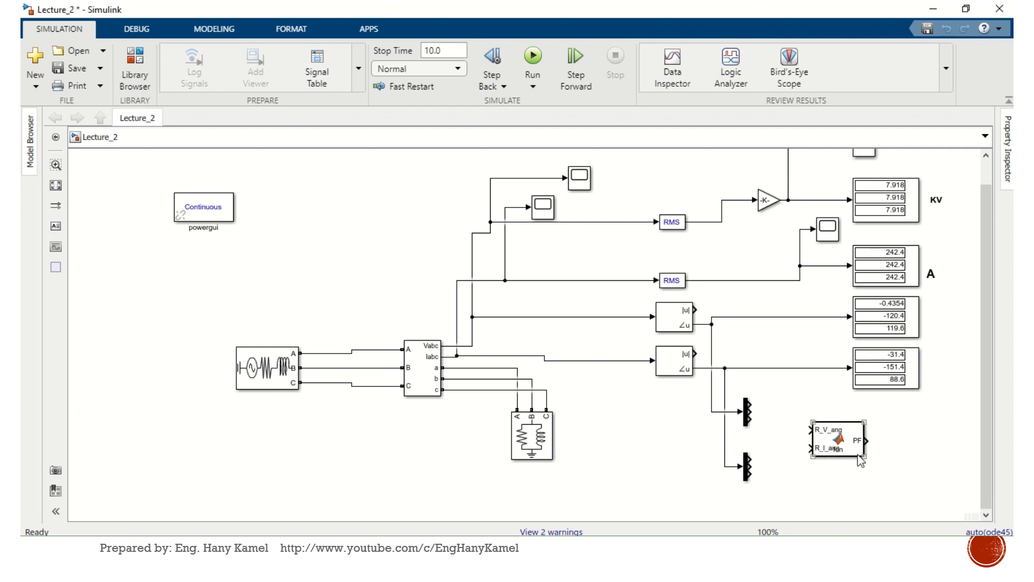
# Enlarge the MATLAB Function block and wire the upper and lower Mux outputs to R_V_ang and R_I_ang
pyautogui.moveTo(861, 461); pyautogui.dragTo(839, 440)
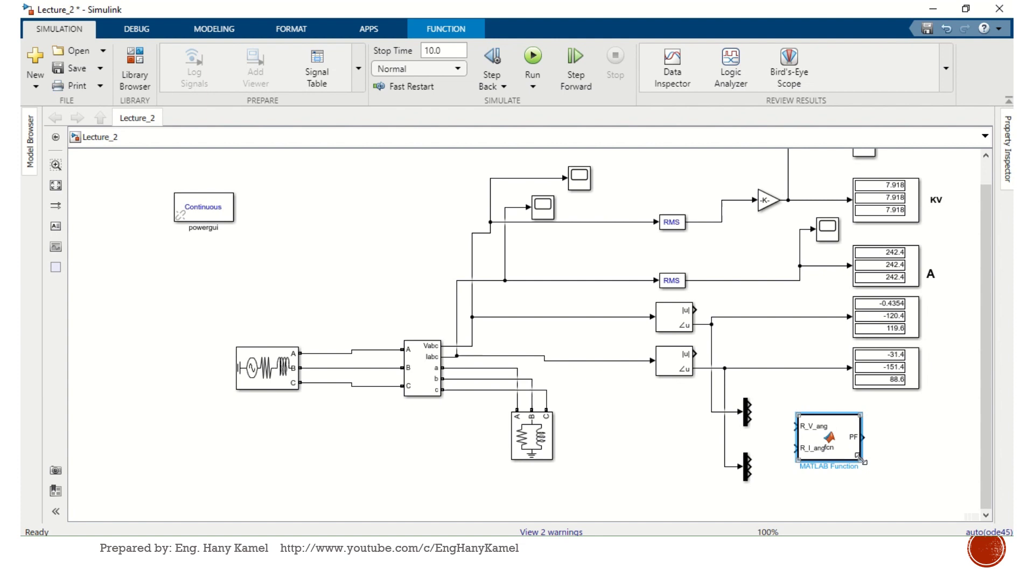
pyautogui.moveTo(860, 460)
pyautogui.mouseDown()
pyautogui.moveTo(891, 469)
pyautogui.moveTo(873, 467)
pyautogui.mouseUp()
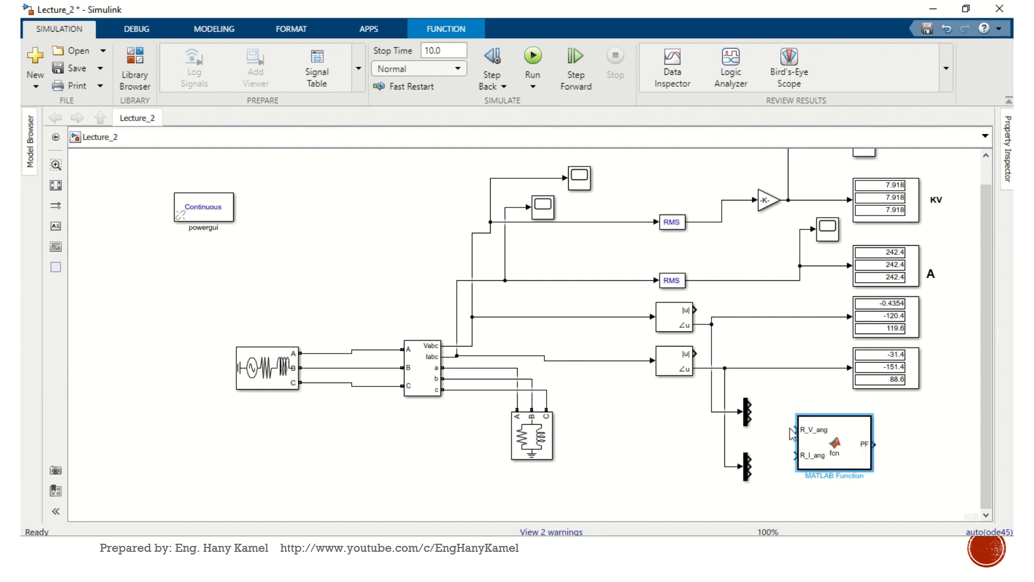
pyautogui.moveTo(796, 429); pyautogui.dragTo(750, 402)
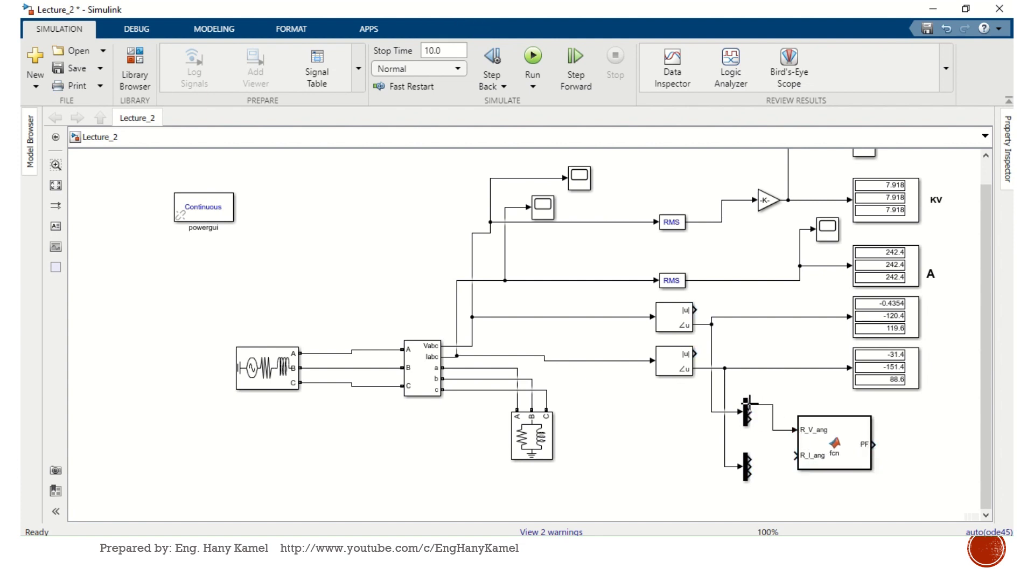
pyautogui.moveTo(796, 455); pyautogui.dragTo(752, 459)
pyautogui.moveTo(845, 445); pyautogui.dragTo(832, 434)
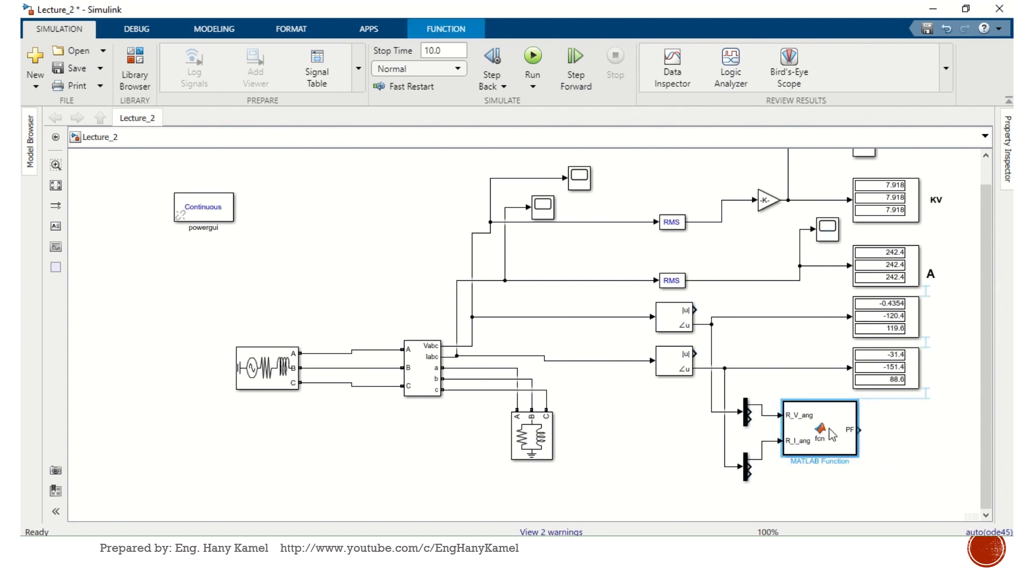
pyautogui.click(907, 381)
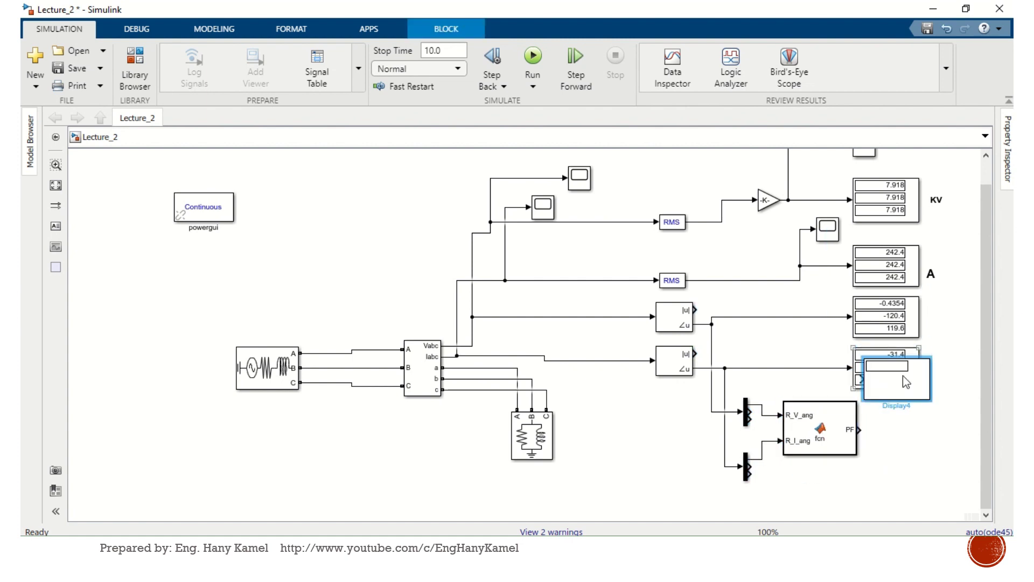
# Copy Display3 as Display4 on the PF output and run the model, which reports K undefined
pyautogui.moveTo(903, 376); pyautogui.dragTo(921, 431)
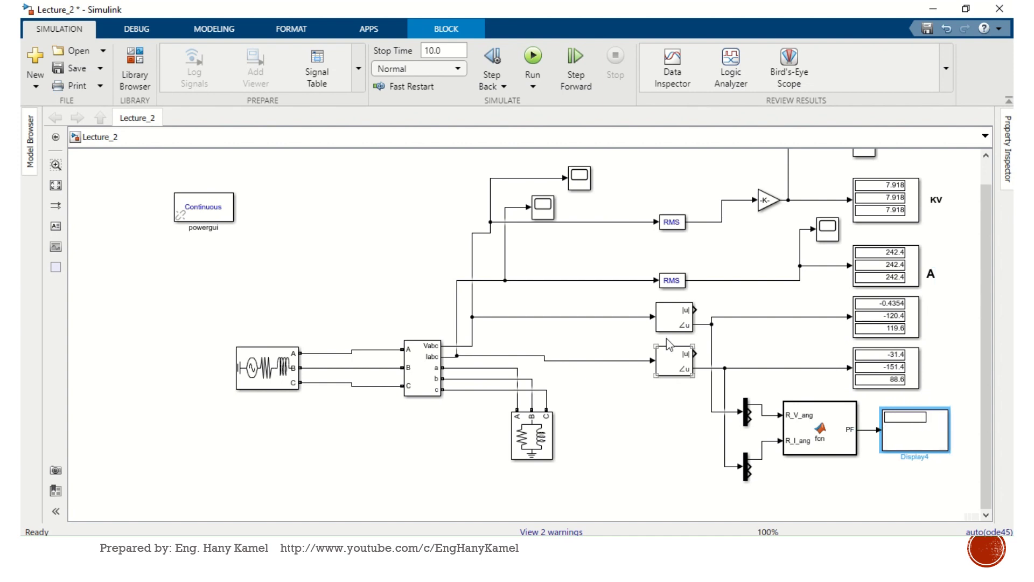
pyautogui.click(532, 56)
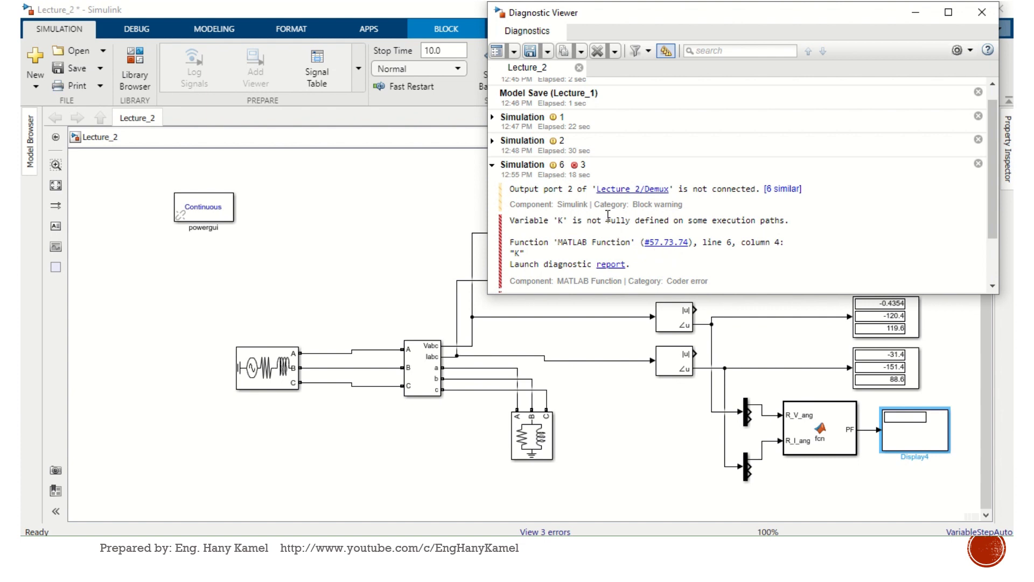
# From the K error, open the function code and add an else branch setting K=1 after K=-1;
pyautogui.click(666, 242)
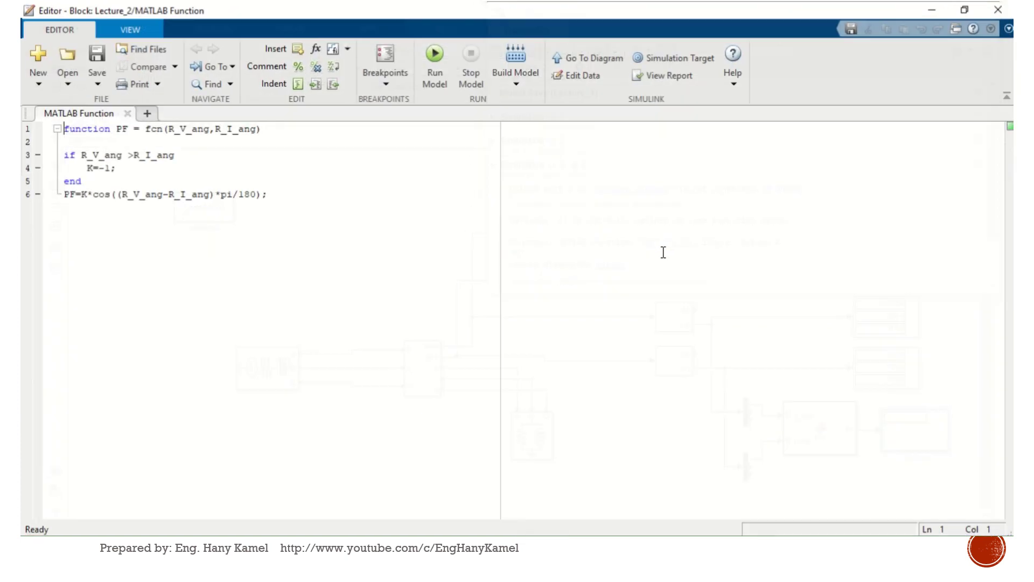
pyautogui.click(266, 195)
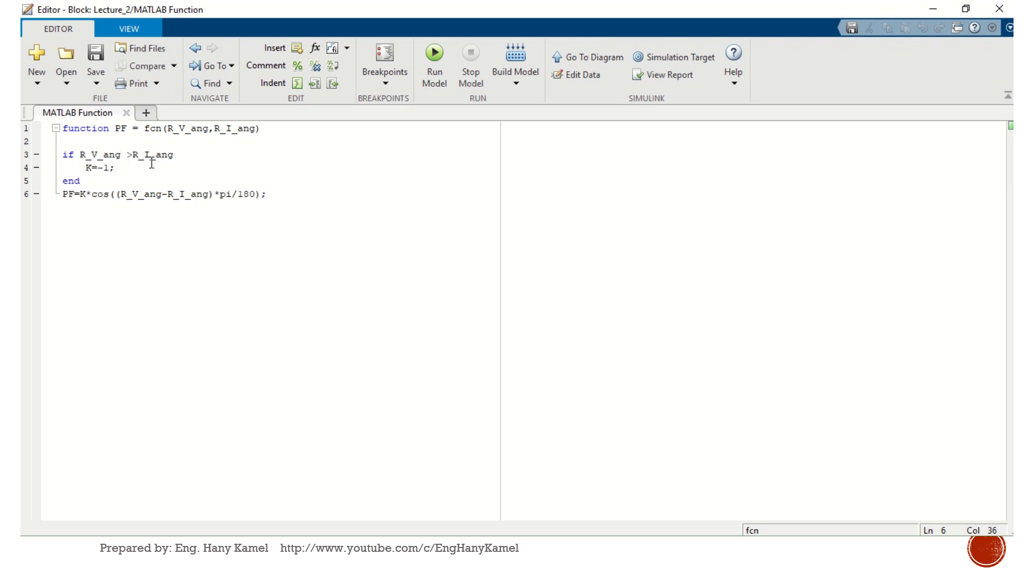
pyautogui.click(134, 154)
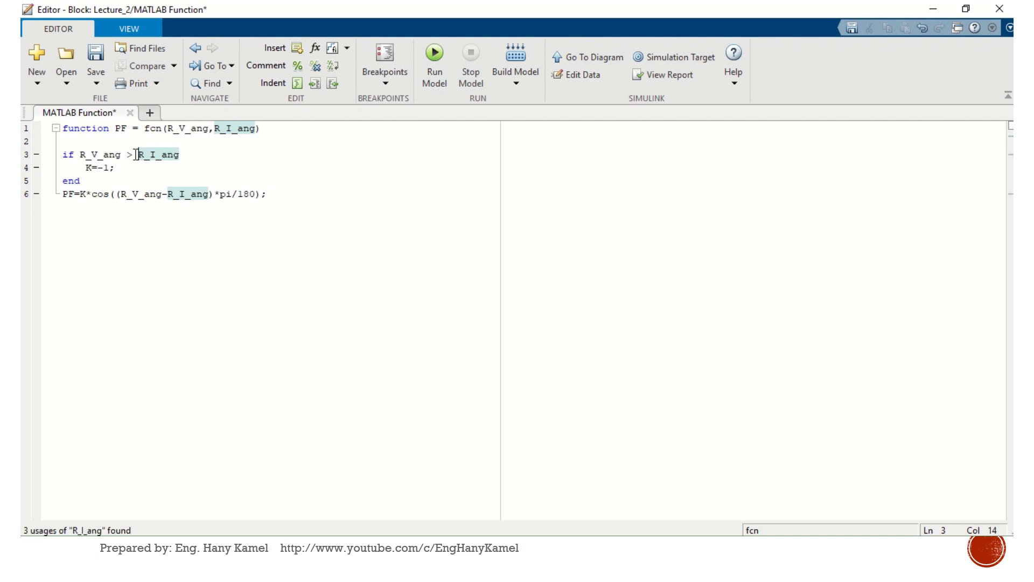
pyautogui.click(126, 166)
pyautogui.press('Return')
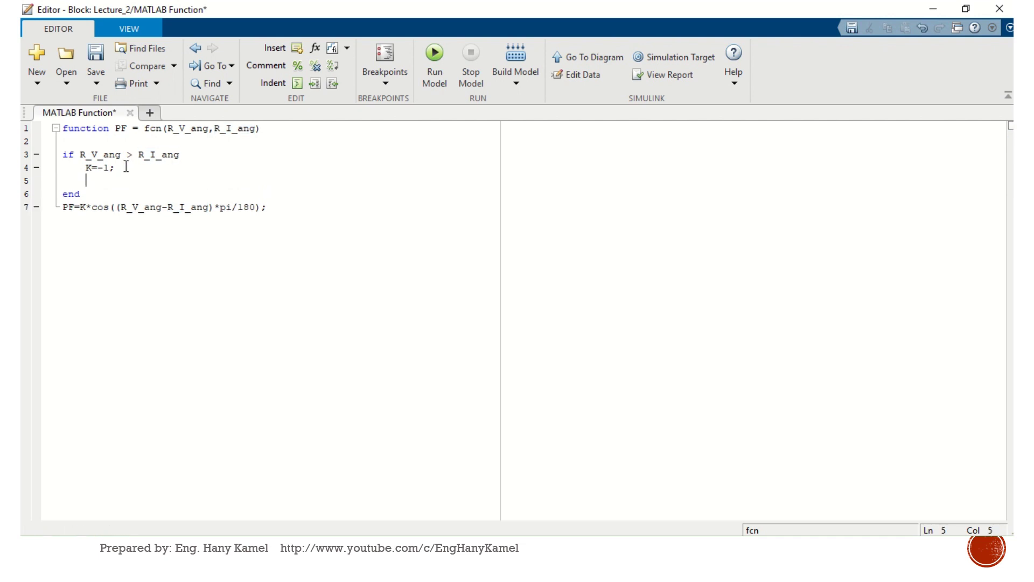
pyautogui.write('else')
pyautogui.press('Return')
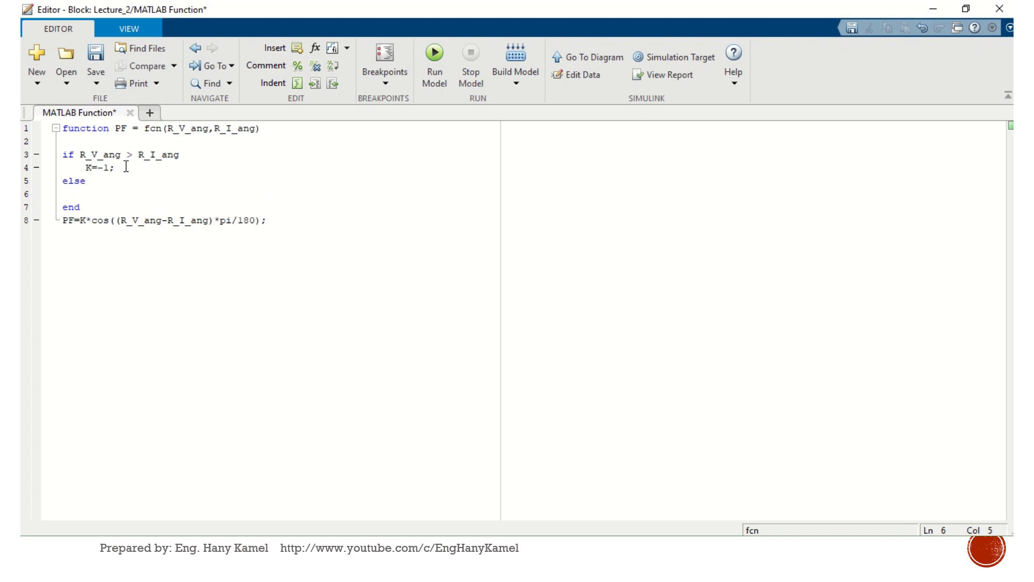
pyautogui.write('K=1;')
pyautogui.click(134, 289)
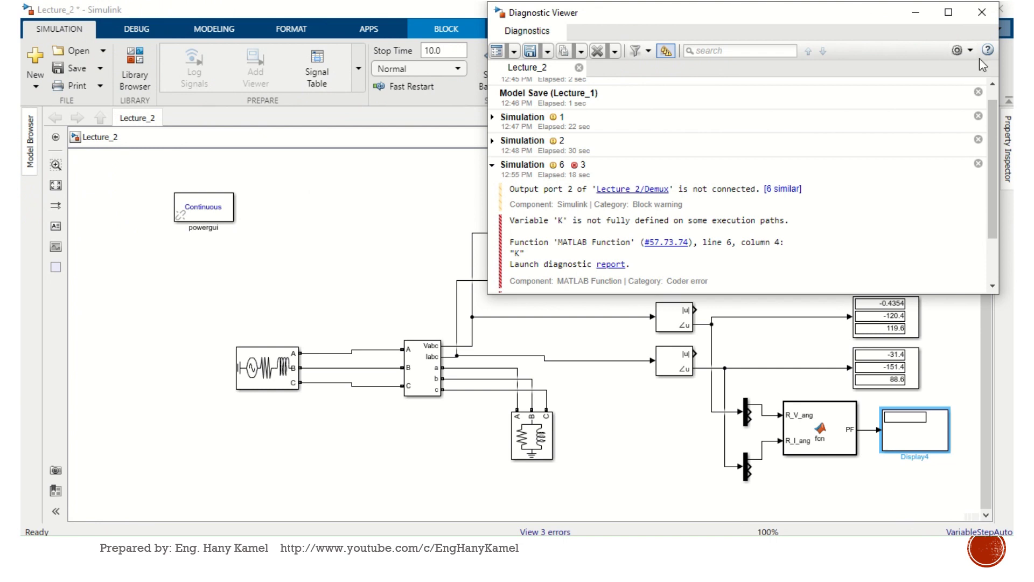
# Close the Diagnostic Viewer, rerun until Display4 shows power factor -0.8575, then pause and stop
pyautogui.click(981, 12)
pyautogui.click(575, 315)
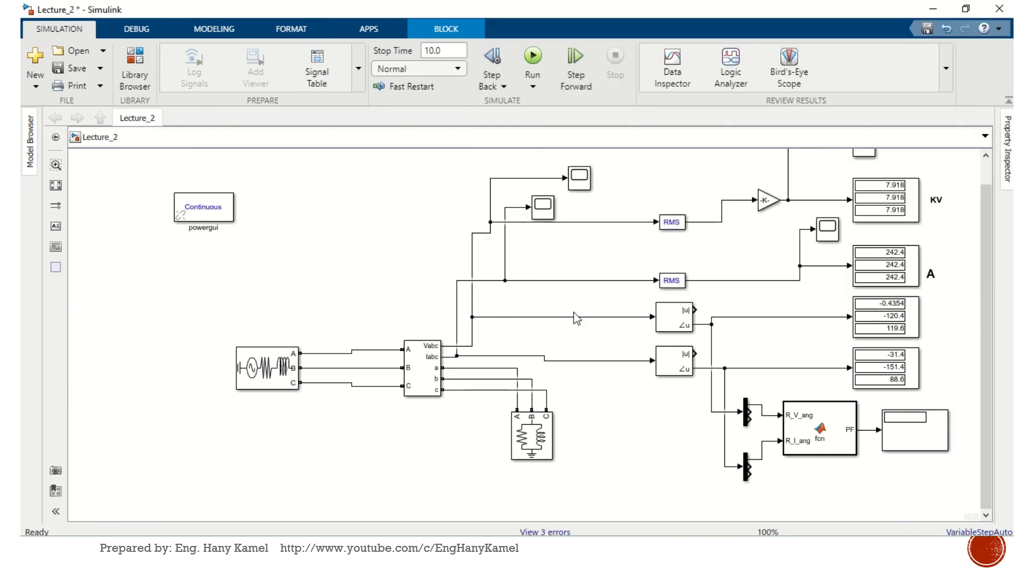
pyautogui.click(533, 55)
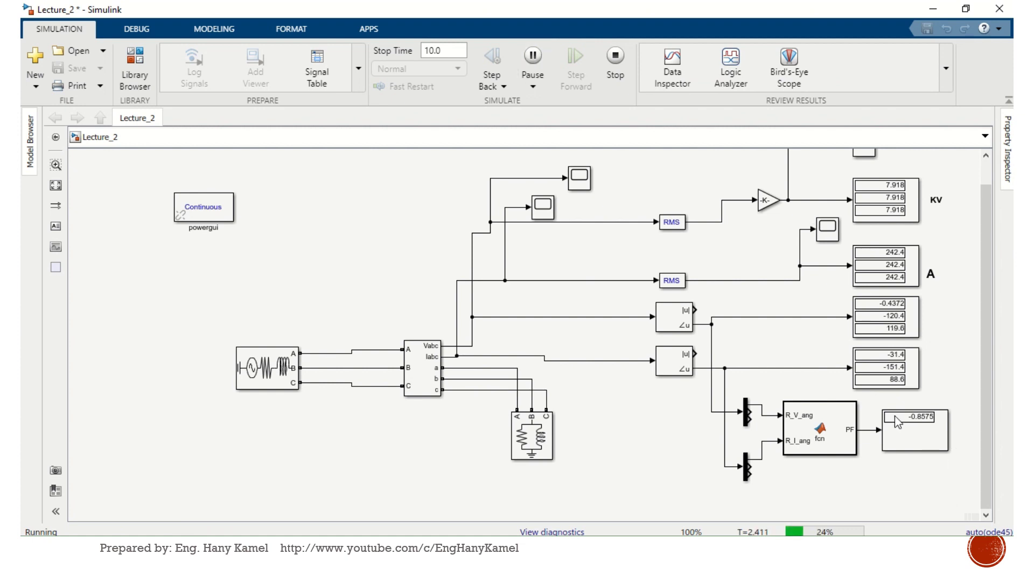
pyautogui.click(533, 56)
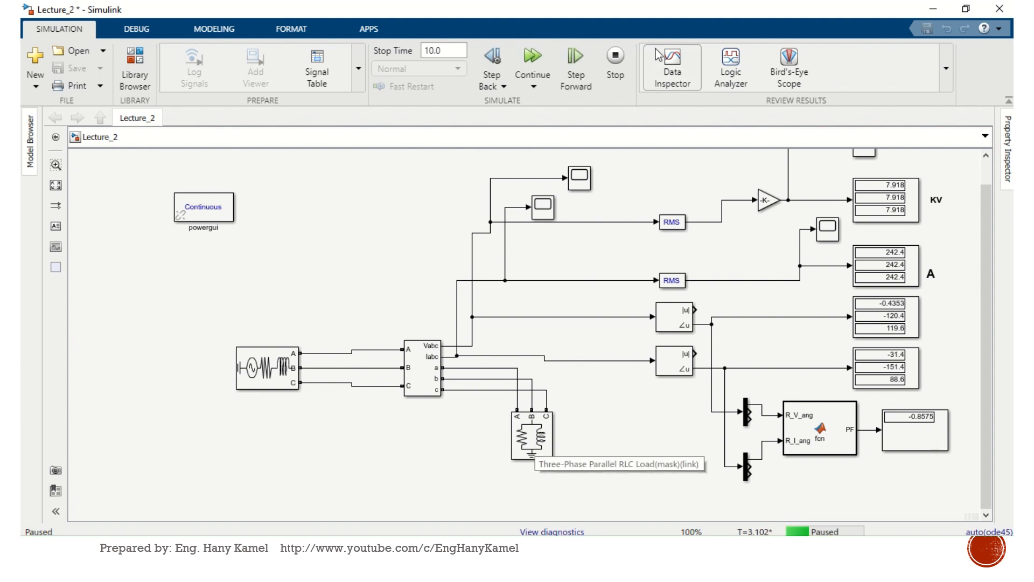
pyautogui.hotkey('ctrl', 'shift', 't')
# Set the three-phase RLC load's inductive reactive power to 0 and capacitive reactive power to 3e6
pyautogui.click(521, 439)
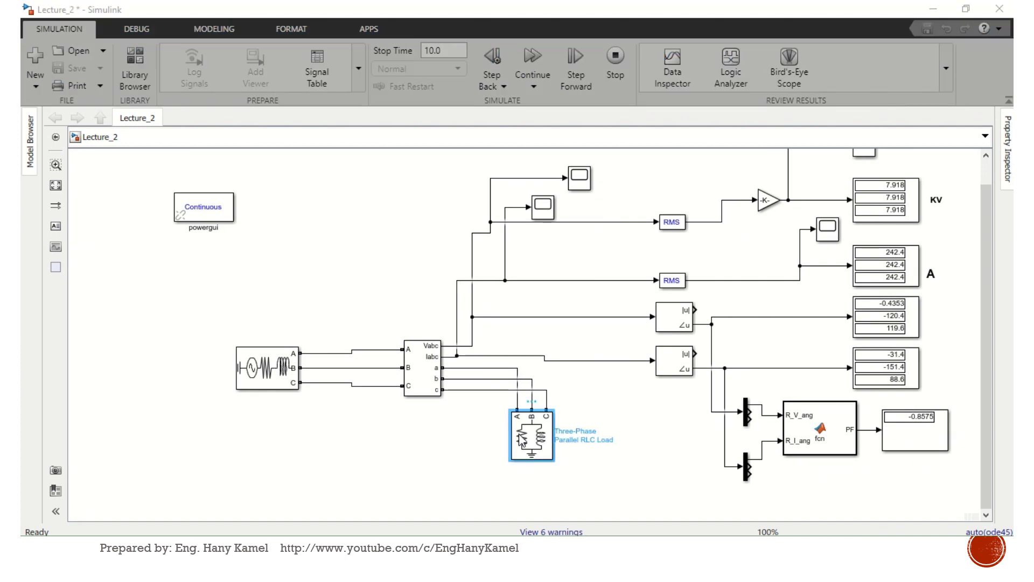
pyautogui.doubleClick(521, 439)
pyautogui.doubleClick(788, 405)
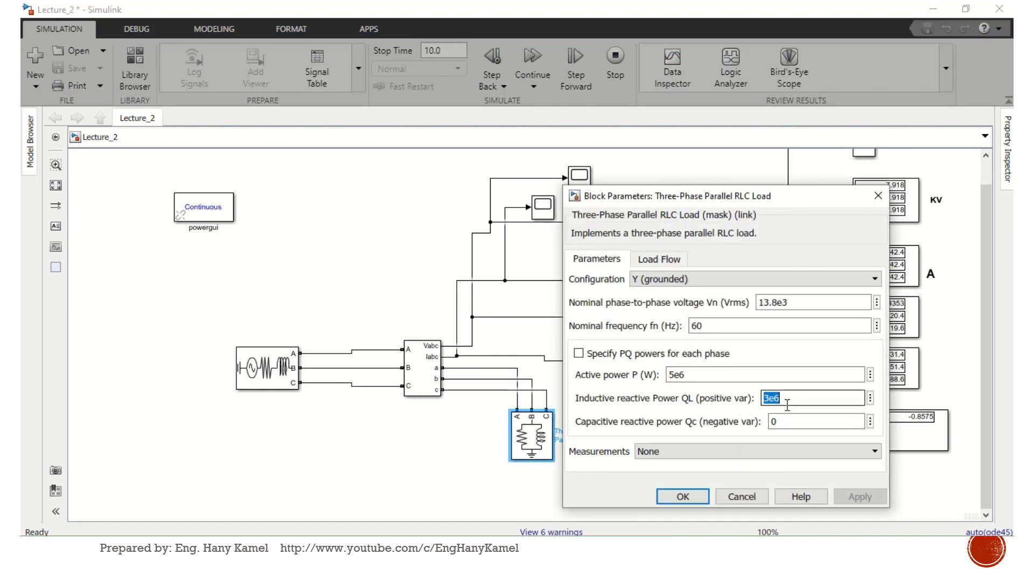
pyautogui.write('0')
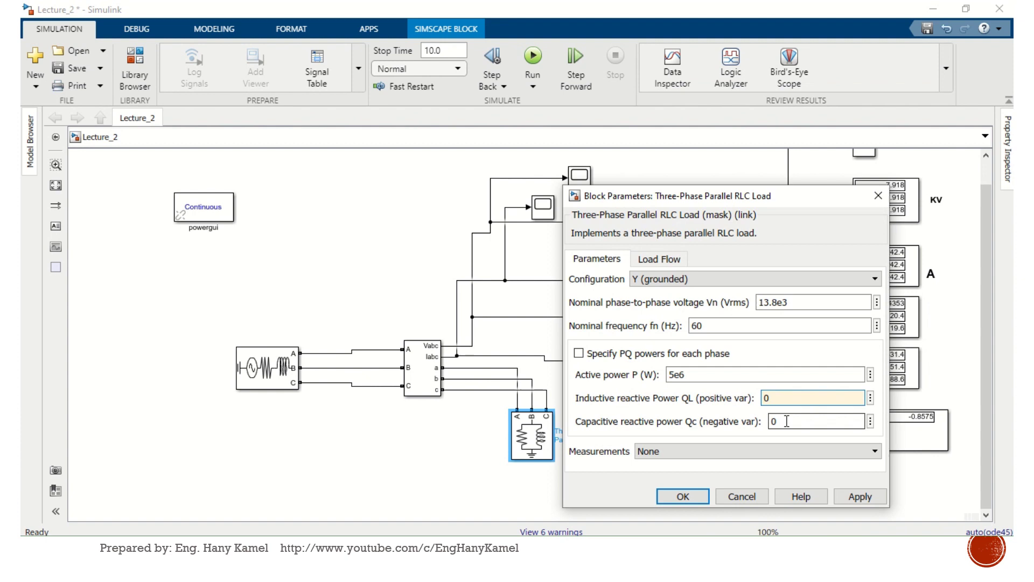
pyautogui.doubleClick(786, 421)
pyautogui.write('3')
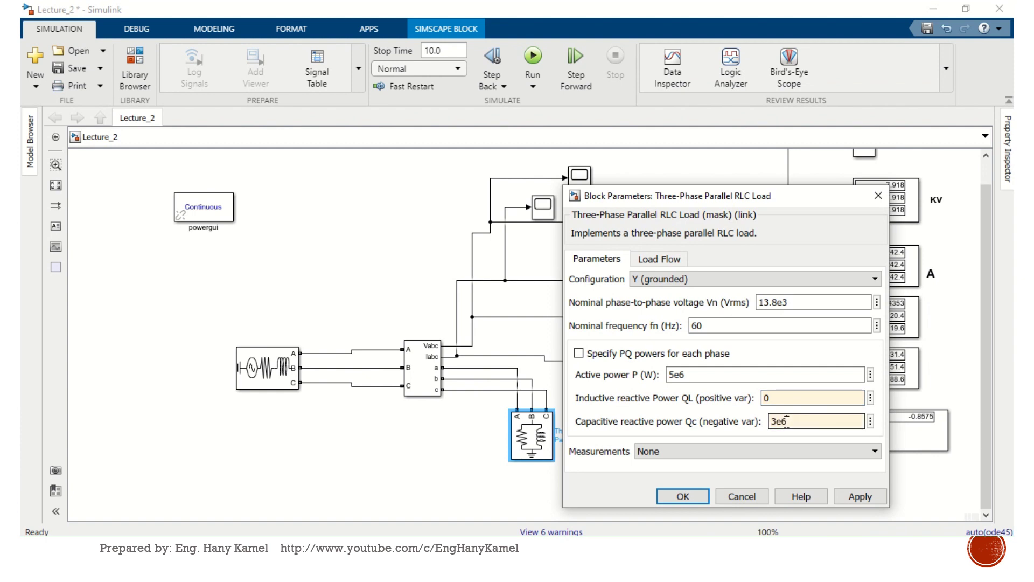
pyautogui.write('e6')
pyautogui.click(682, 496)
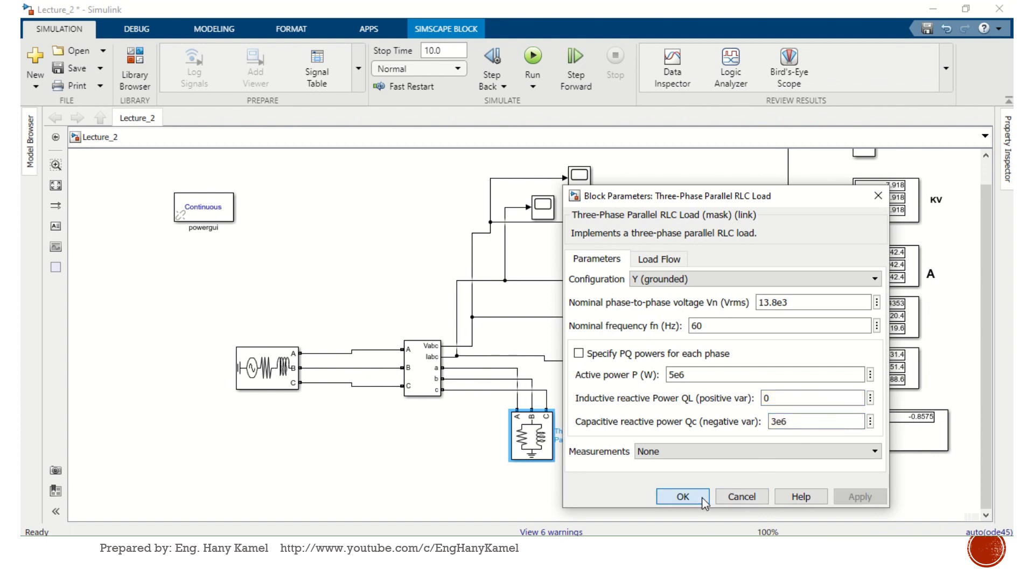
# Rerun the model to get a positive power factor of 0.8575, then open the Library Browser
pyautogui.click(532, 56)
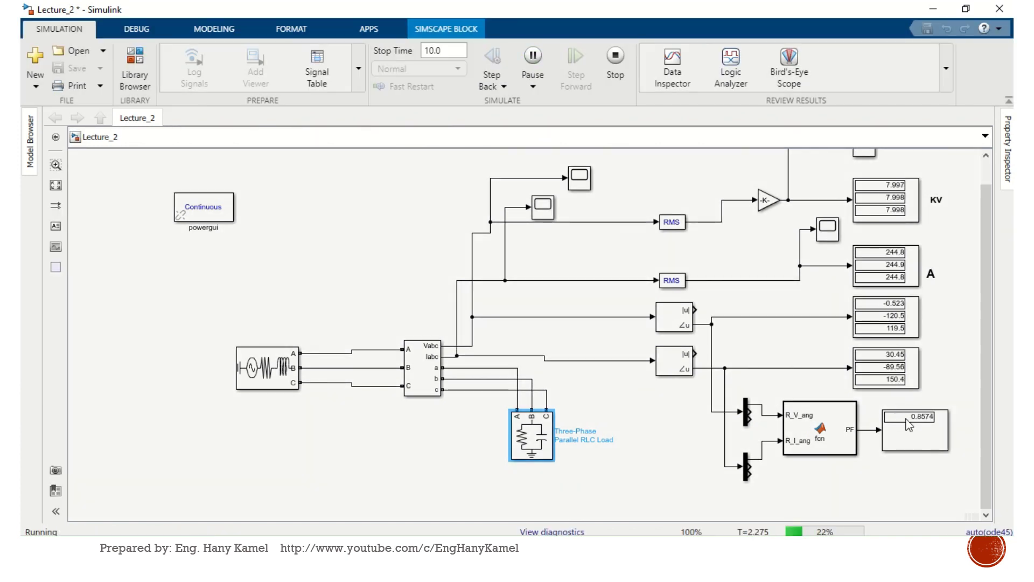
pyautogui.click(616, 60)
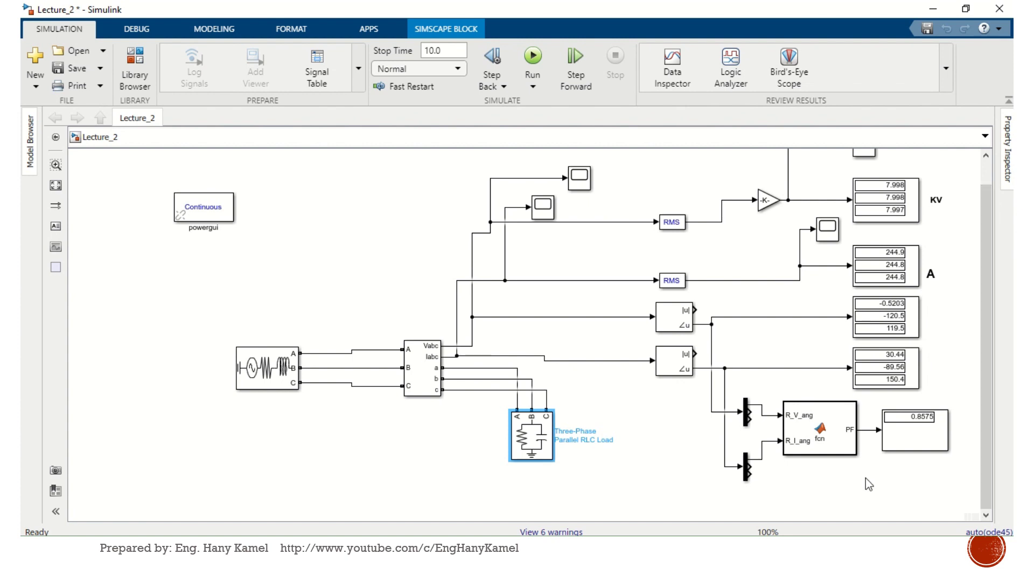
pyautogui.hotkey('ctrl', 'shift', 'l')
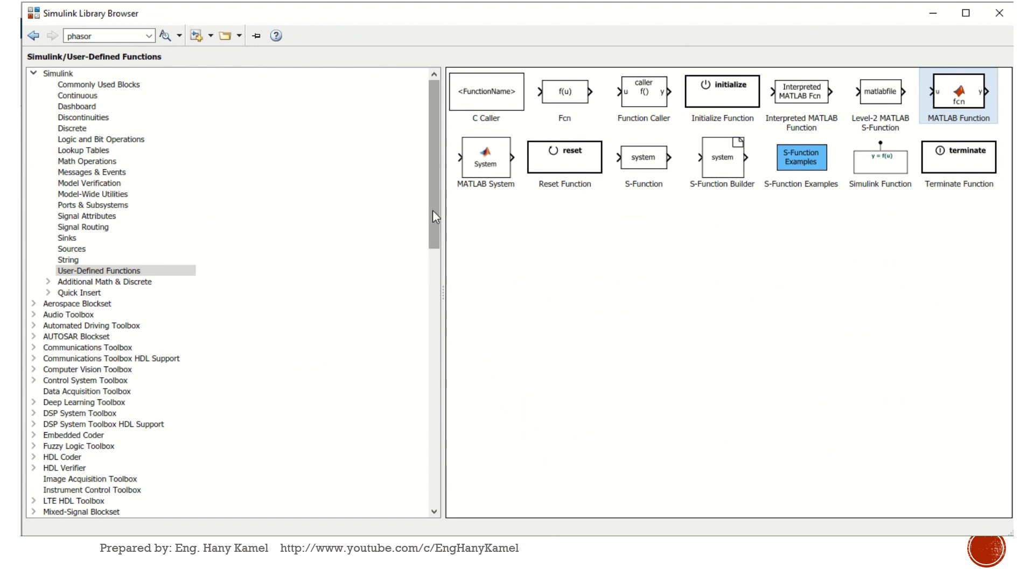
# Drag Power (Positive-Sequence) from the Specialized Power Systems Measurements library into the model below the PF function
pyautogui.moveTo(432, 209); pyautogui.dragTo(448, 422)
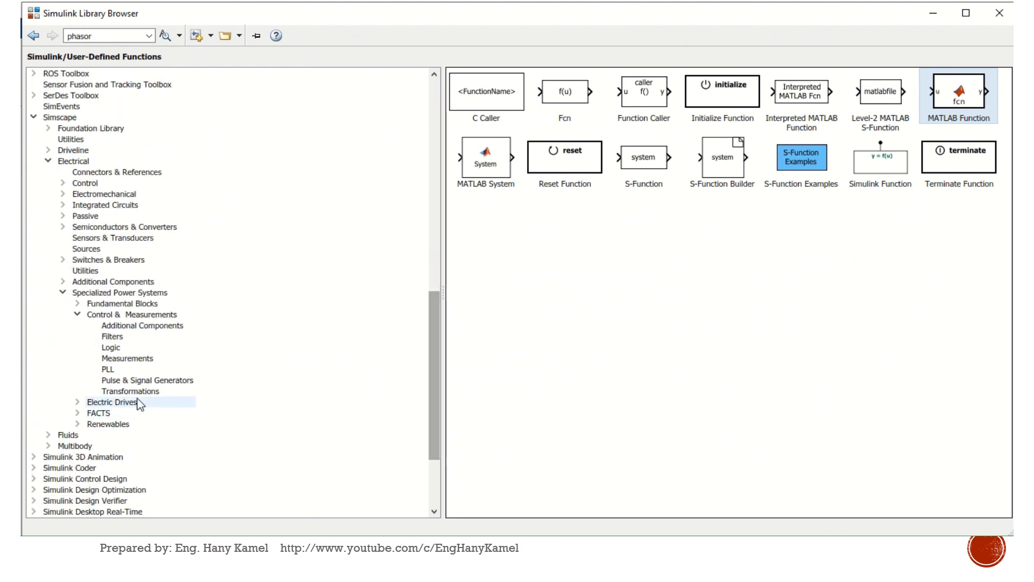
pyautogui.click(124, 360)
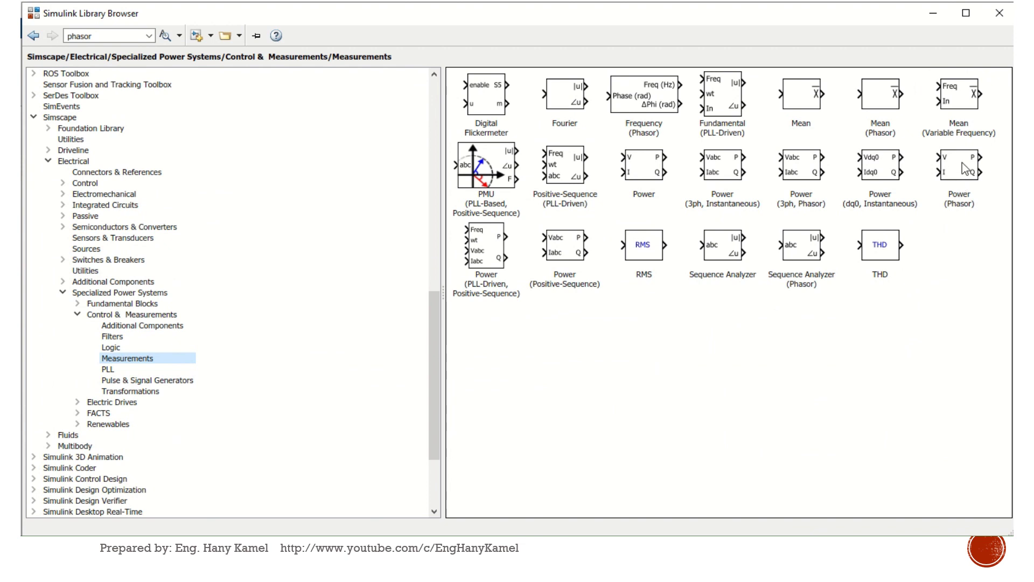
pyautogui.click(903, 411)
pyautogui.moveTo(559, 252); pyautogui.dragTo(732, 530)
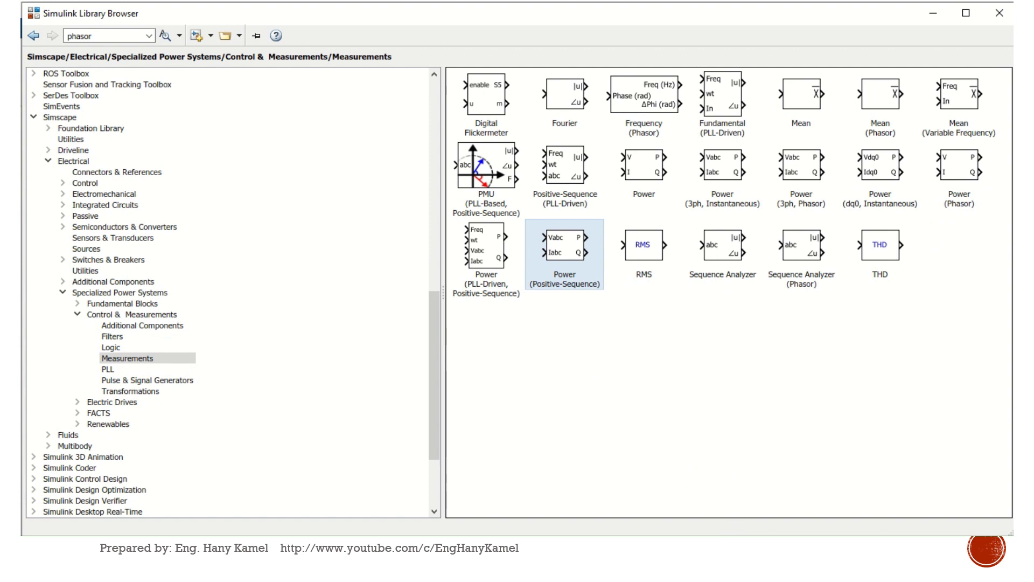
pyautogui.moveTo(659, 484); pyautogui.dragTo(779, 499)
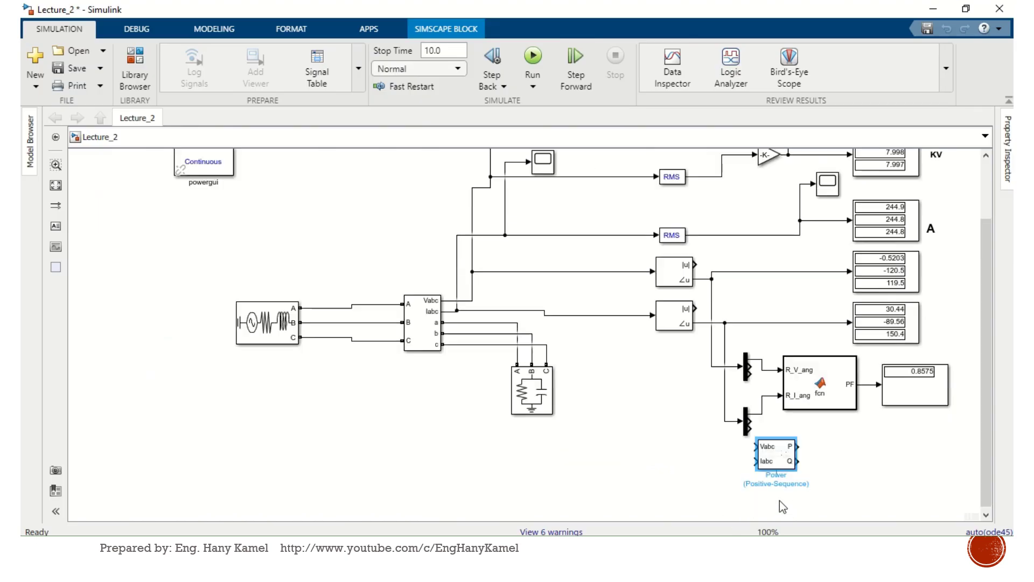
# Feed the voltage and current signals into the Power block's Vabc and Iabc inputs, and duplicate the power factor display
pyautogui.moveTo(756, 446)
pyautogui.mouseDown()
pyautogui.moveTo(666, 428)
pyautogui.moveTo(630, 272)
pyautogui.mouseUp()
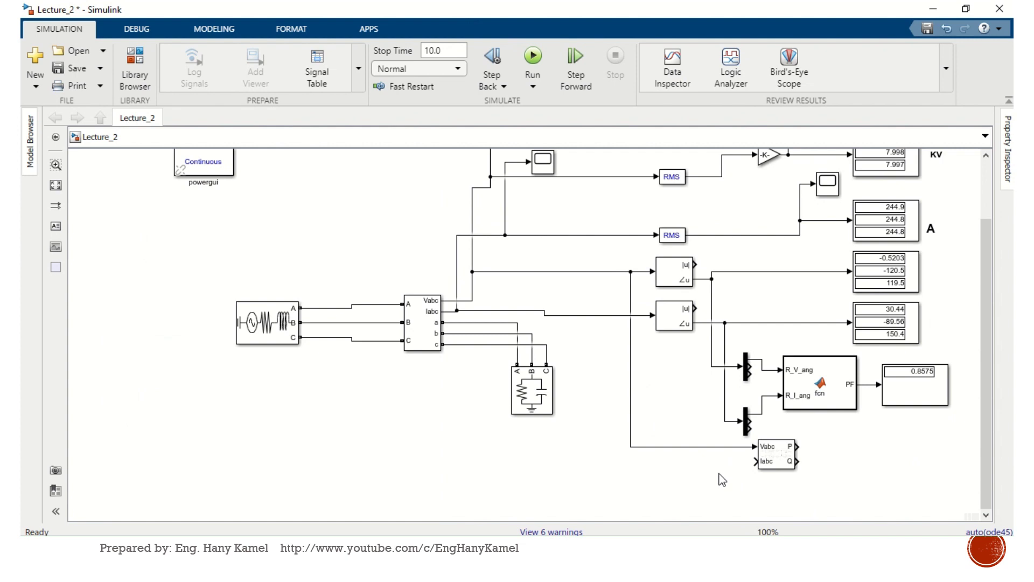
pyautogui.moveTo(754, 461); pyautogui.dragTo(616, 317)
pyautogui.click(927, 394)
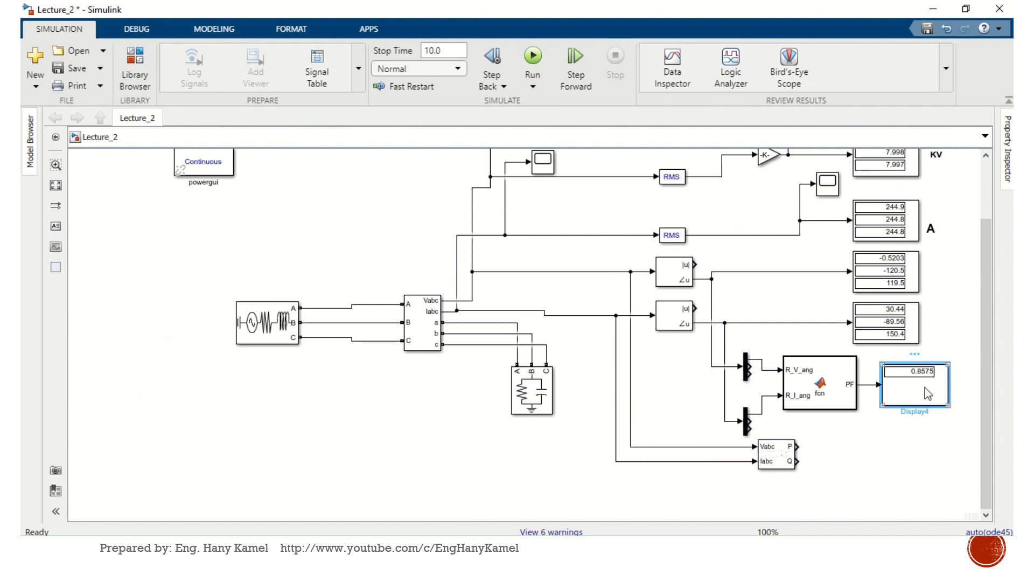
pyautogui.hotkey('ctrl', 'c')
pyautogui.hotkey('ctrl', 'v')
pyautogui.moveTo(927, 393); pyautogui.dragTo(916, 453)
# Shrink both displays to one row and connect the P and Q outputs to them
pyautogui.click(933, 403)
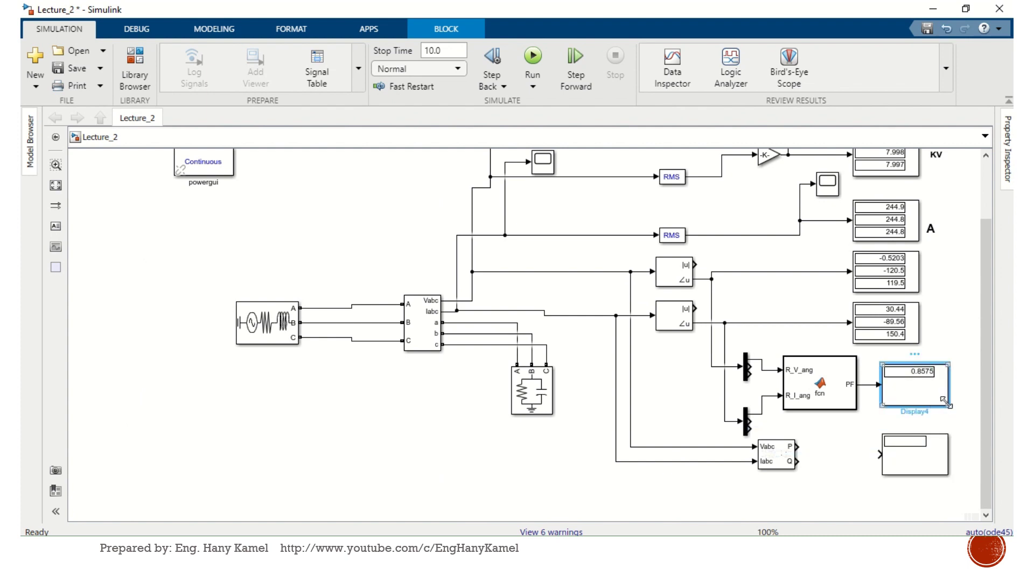
pyautogui.moveTo(948, 404); pyautogui.dragTo(943, 382)
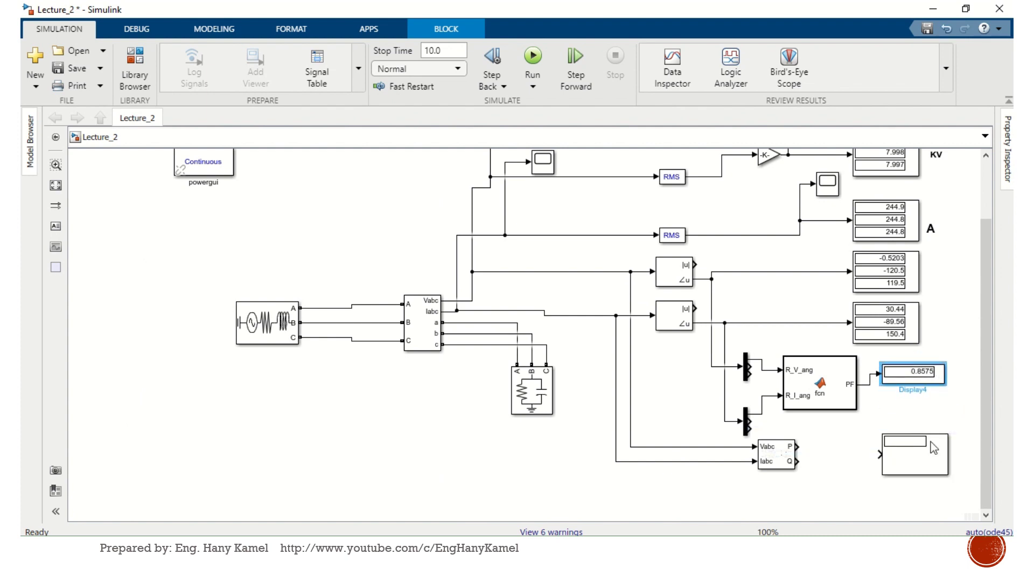
pyautogui.click(931, 456)
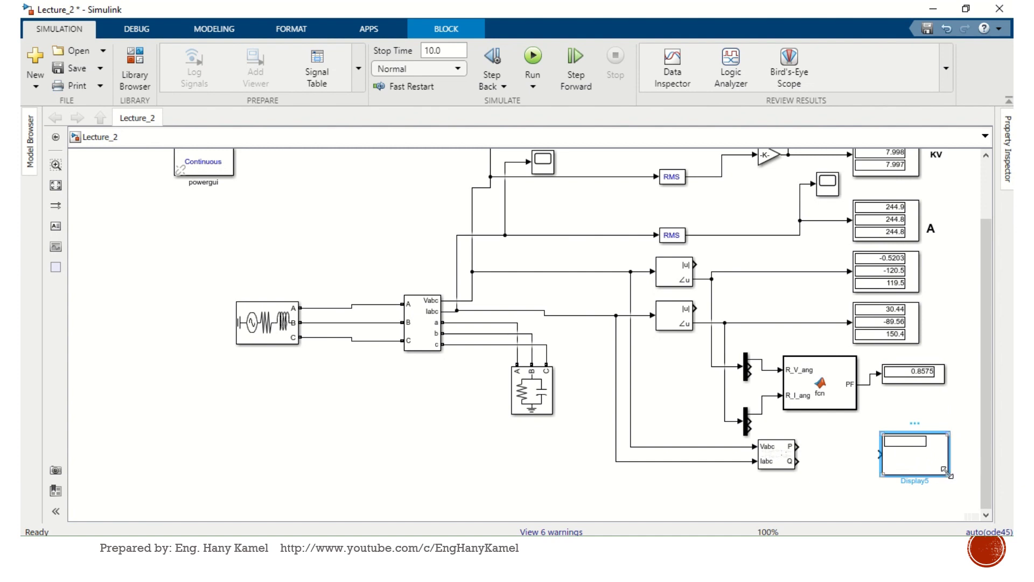
pyautogui.moveTo(947, 472); pyautogui.dragTo(801, 460)
pyautogui.moveTo(880, 442); pyautogui.dragTo(798, 446)
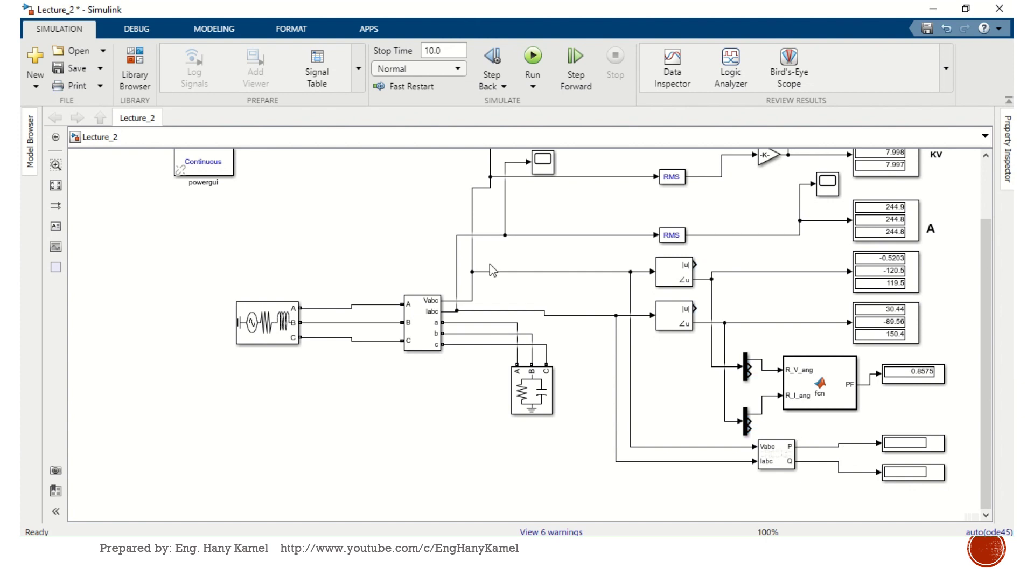
# Run the simulation until P and Q read 5.038e+06 and -3.023e+06, then stop it
pyautogui.click(533, 56)
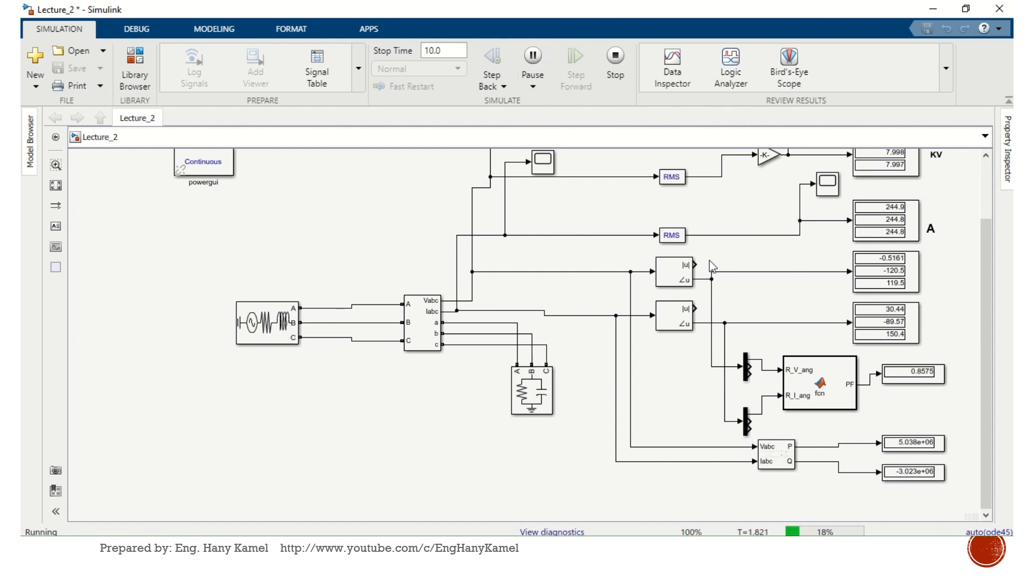
pyautogui.click(612, 65)
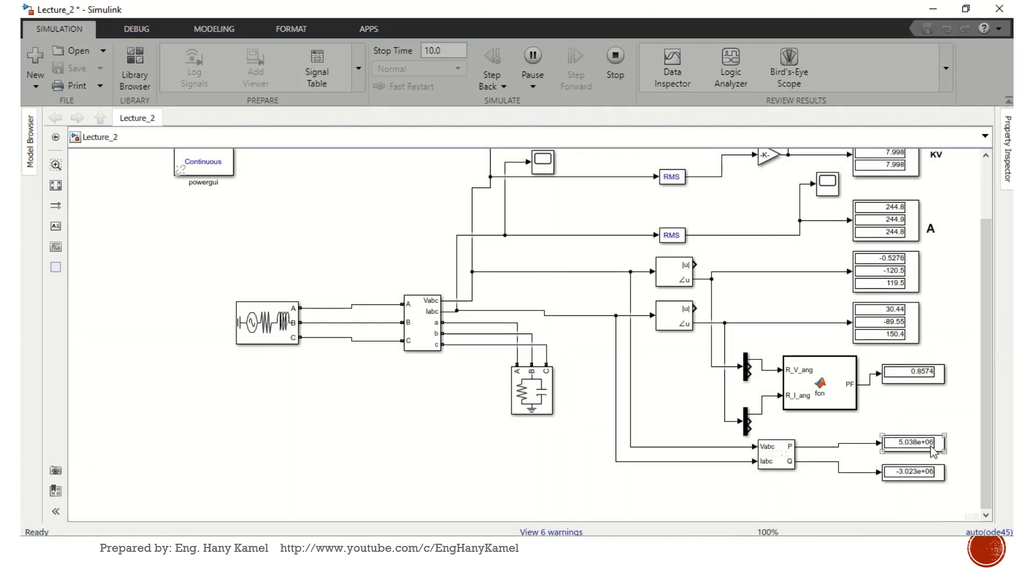
pyautogui.click(814, 382)
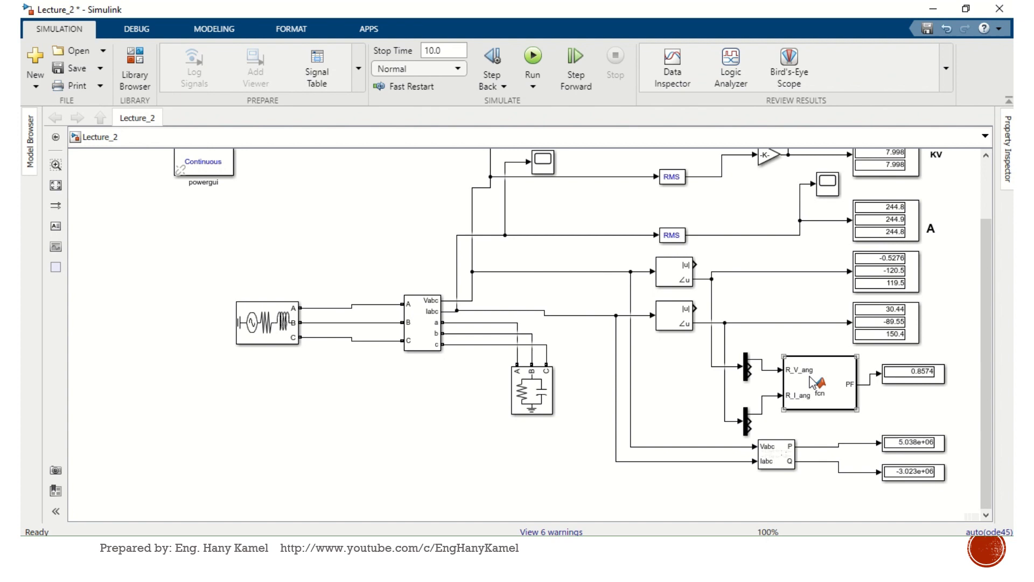
# Copy a gain block onto the P output line and set its gain to 1/10^6
pyautogui.click(768, 156)
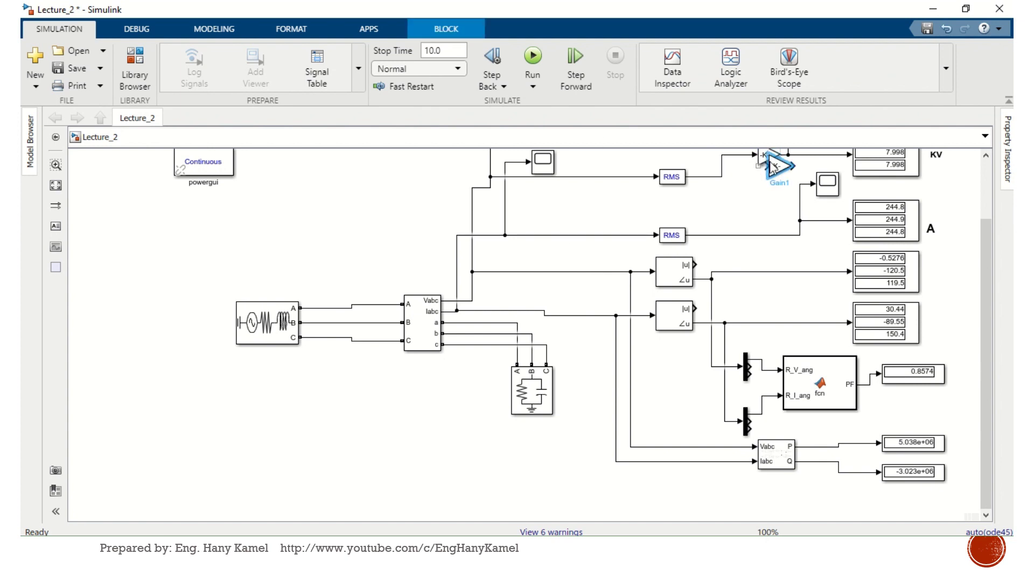
pyautogui.moveTo(769, 157); pyautogui.dragTo(822, 316)
pyautogui.moveTo(821, 355); pyautogui.dragTo(823, 460)
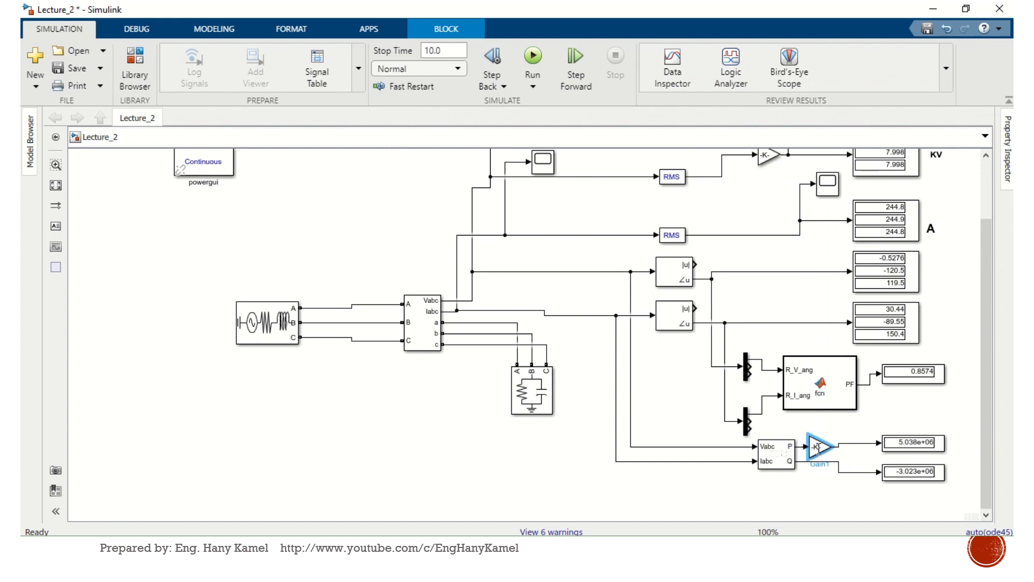
pyautogui.doubleClick(817, 447)
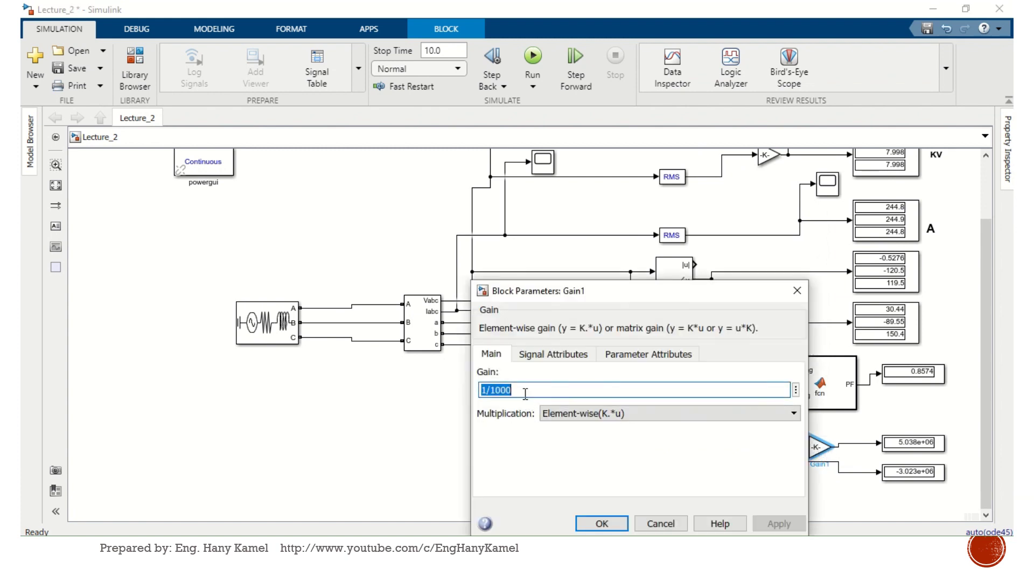
pyautogui.click(521, 391)
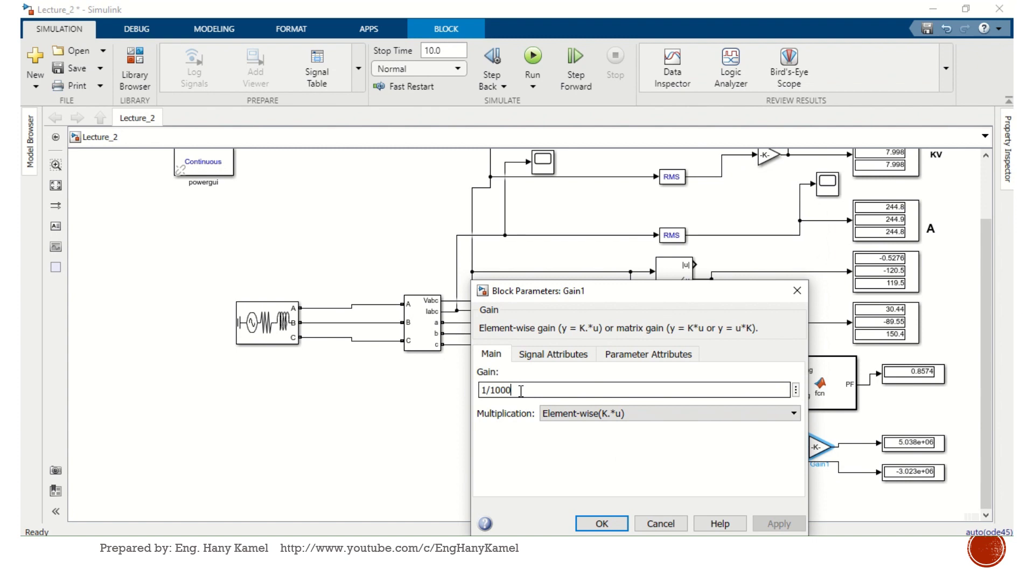
pyautogui.press('BackSpace')
pyautogui.press('BackSpace')
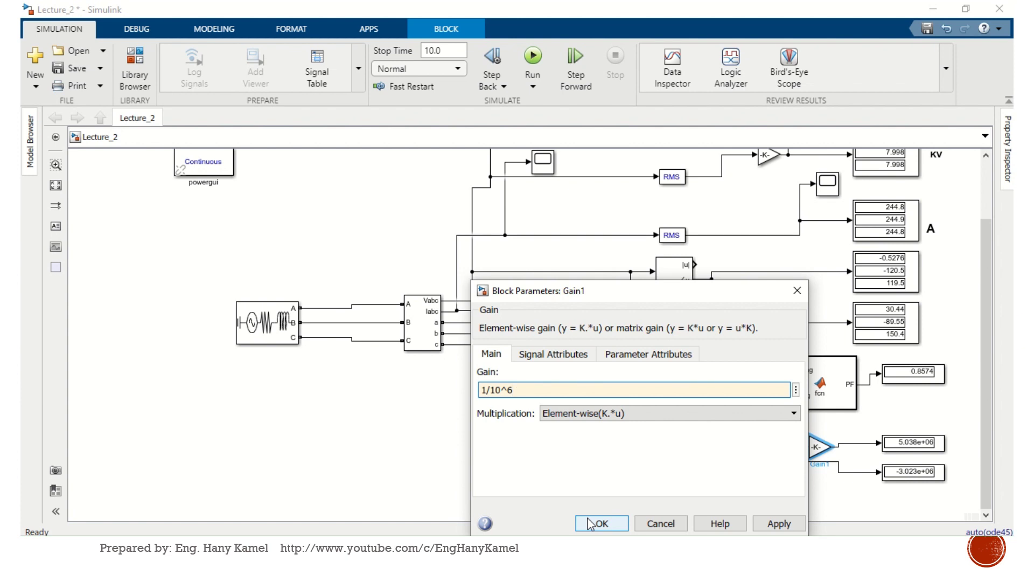
pyautogui.click(591, 524)
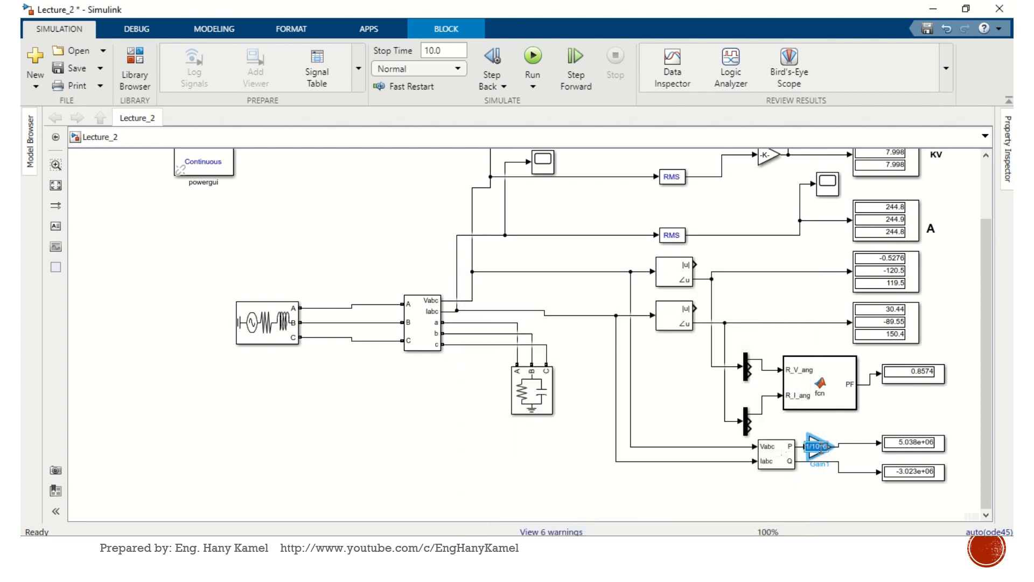
# Place a duplicate 1/10^6 gain block on the Q output line
pyautogui.click(820, 446)
pyautogui.click(819, 503)
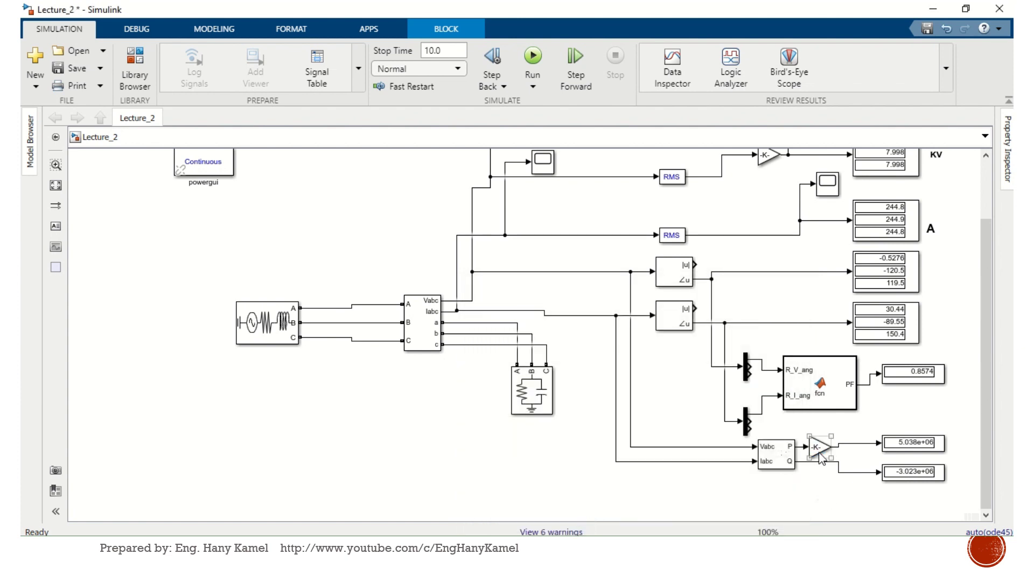
pyautogui.moveTo(818, 447); pyautogui.dragTo(863, 472)
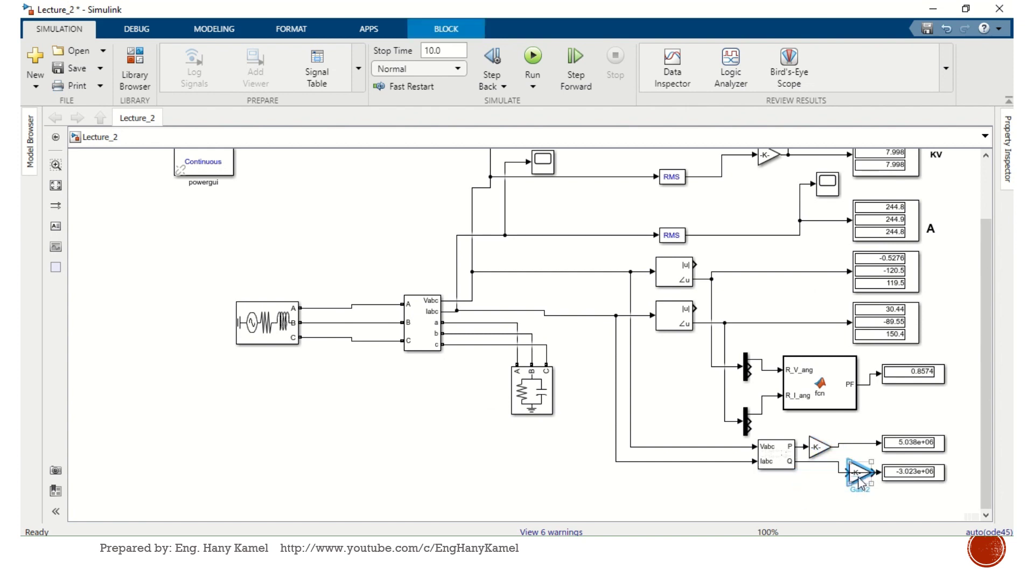
pyautogui.moveTo(855, 483); pyautogui.dragTo(829, 479)
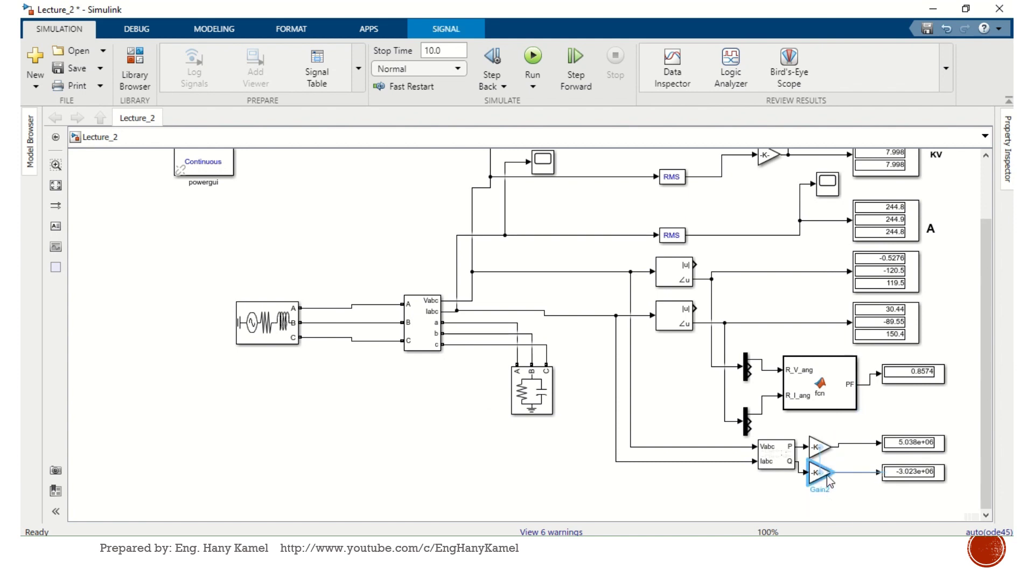
# Rerun the model so the P and Q displays show 5.038 and -3.023, then stop it
pyautogui.click(579, 169)
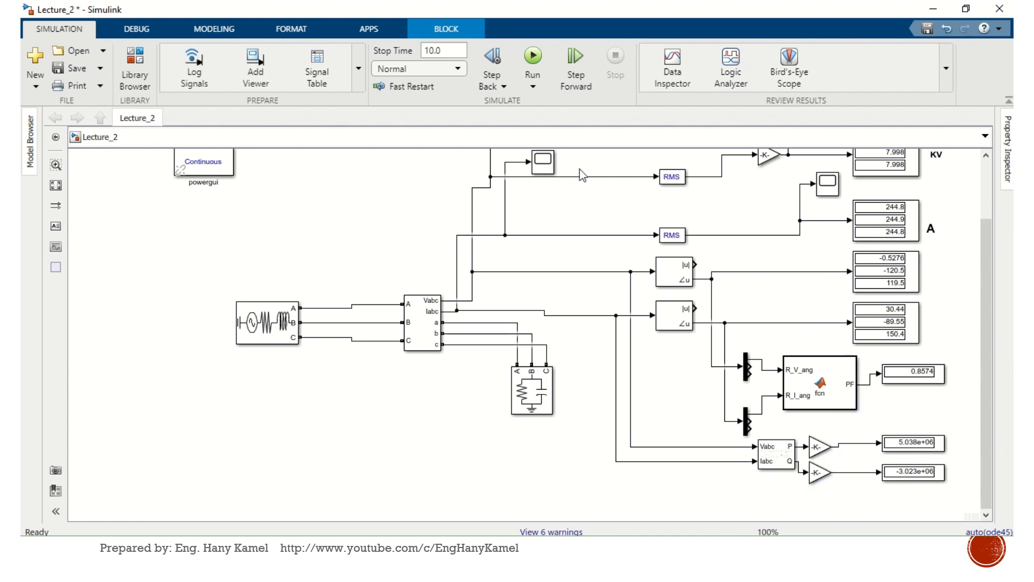
pyautogui.click(532, 57)
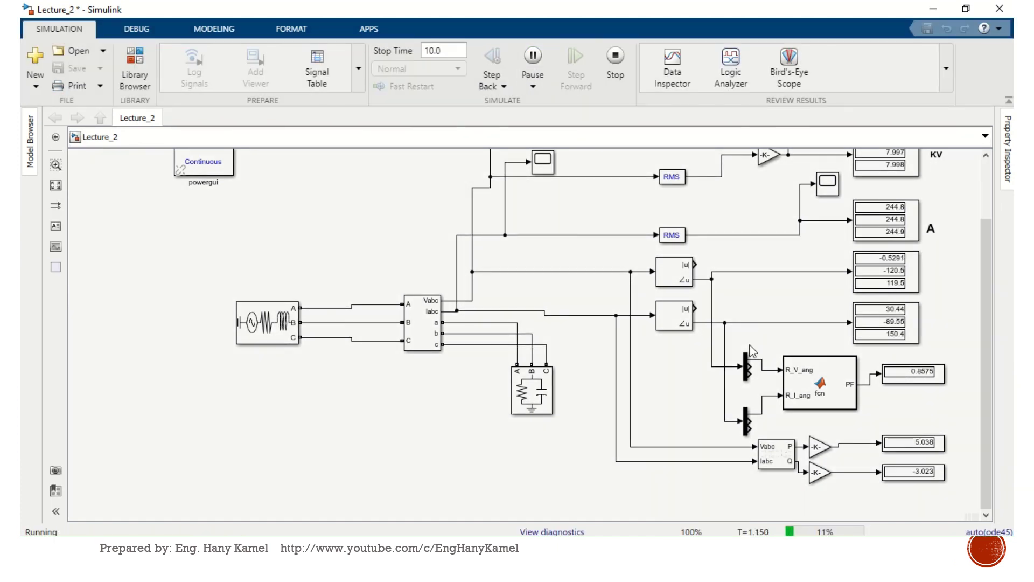
pyautogui.click(532, 58)
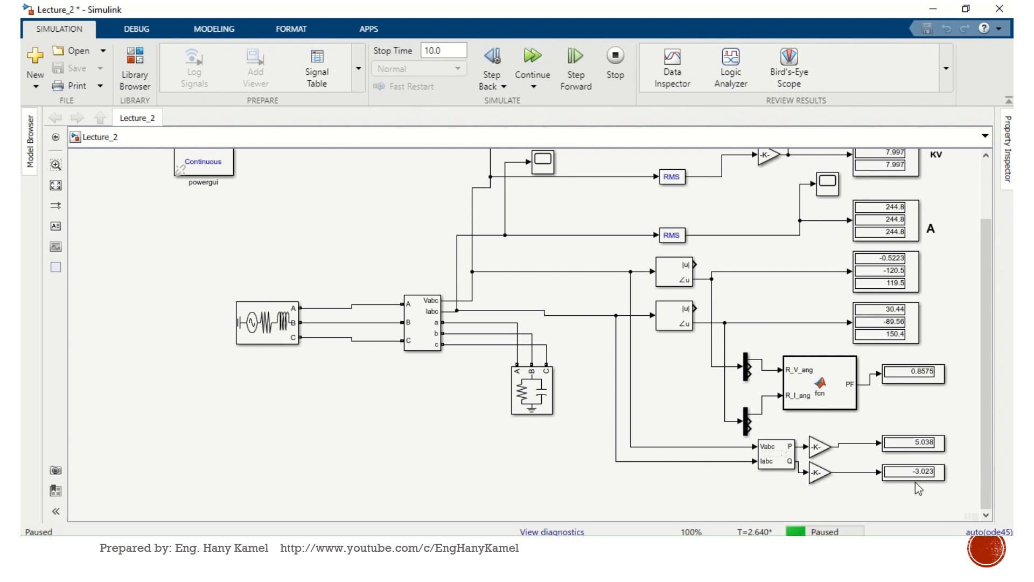
pyautogui.click(614, 78)
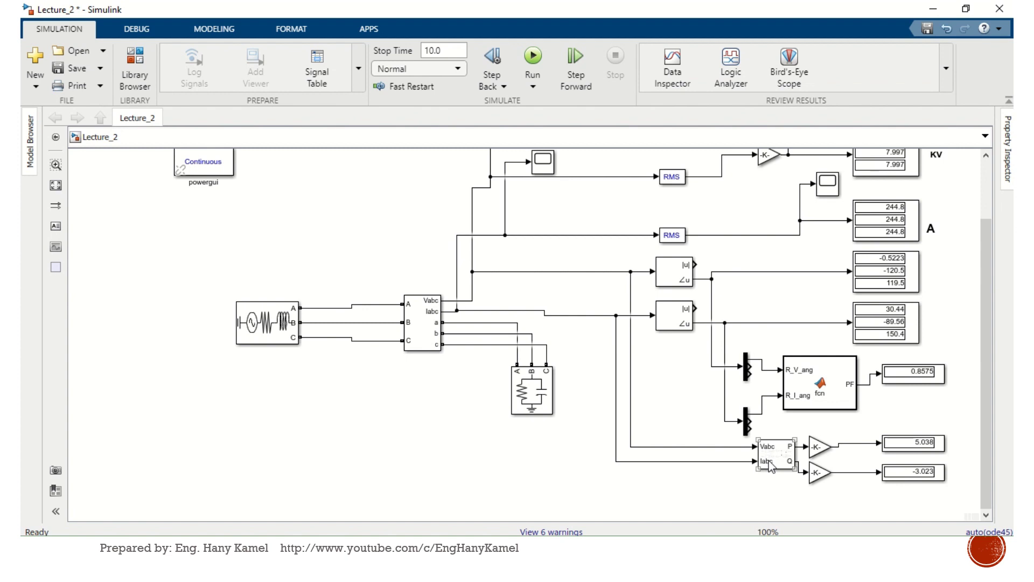
# Shift the Power block and both gain blocks to the left
pyautogui.moveTo(761, 462); pyautogui.dragTo(668, 462)
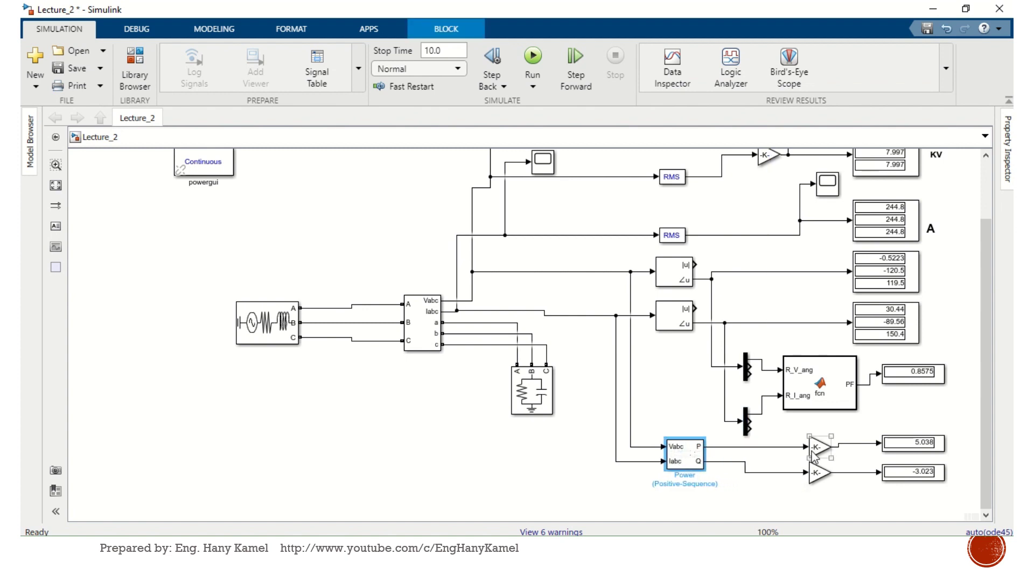
pyautogui.moveTo(818, 450); pyautogui.dragTo(767, 452)
pyautogui.moveTo(817, 473); pyautogui.dragTo(765, 475)
pyautogui.click(729, 498)
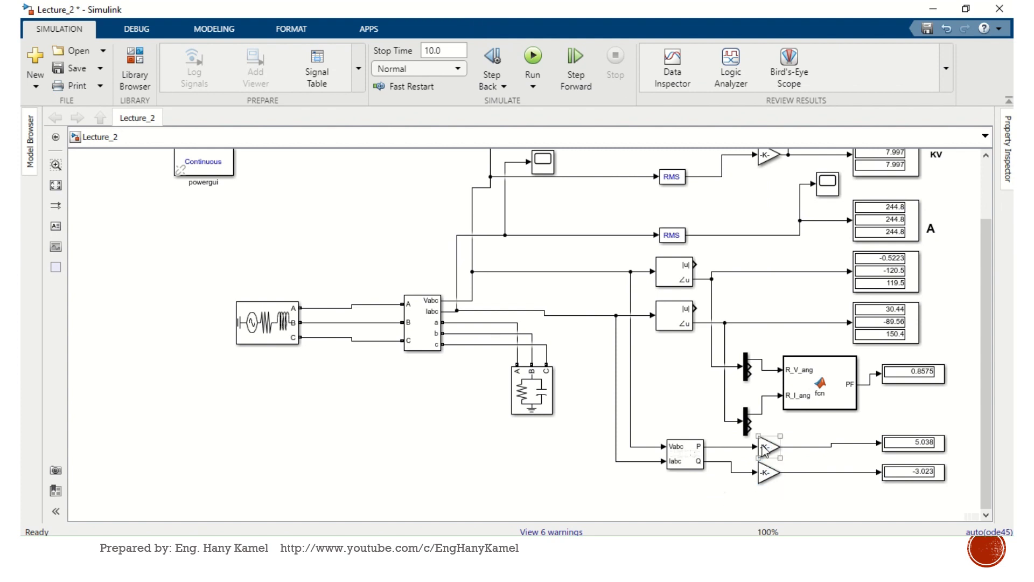
# Duplicate the MATLAB Function block as MATLAB Function1 below the gains
pyautogui.click(819, 389)
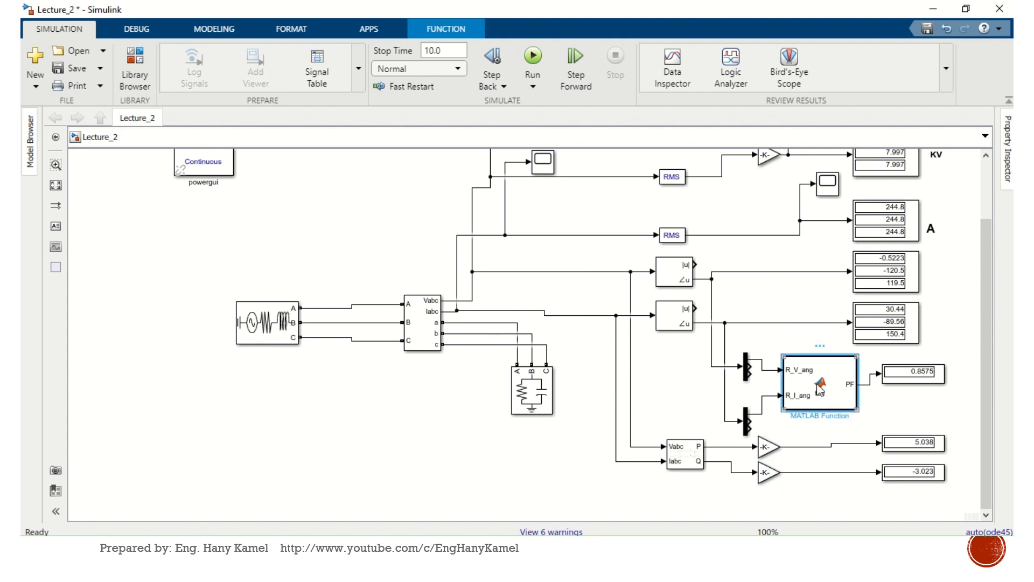
pyautogui.moveTo(820, 389); pyautogui.dragTo(808, 514)
pyautogui.scroll(-1, 986, 461)
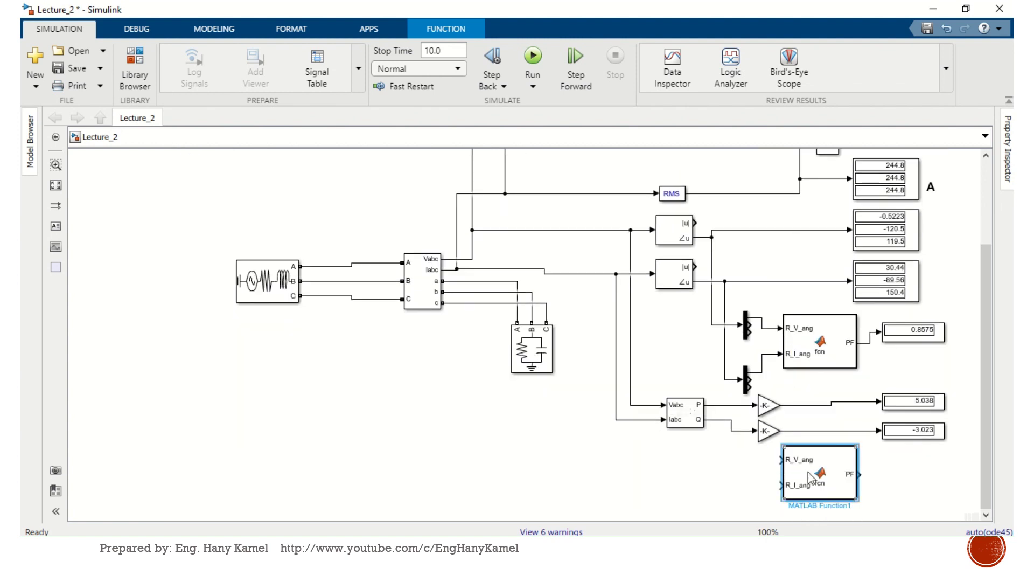
pyautogui.moveTo(808, 472); pyautogui.dragTo(808, 479)
# Replace MATLAB Function1's PF code with S = fcn(W,VAR) and body S=sqrt(W^2+VAR^2);
pyautogui.doubleClick(808, 479)
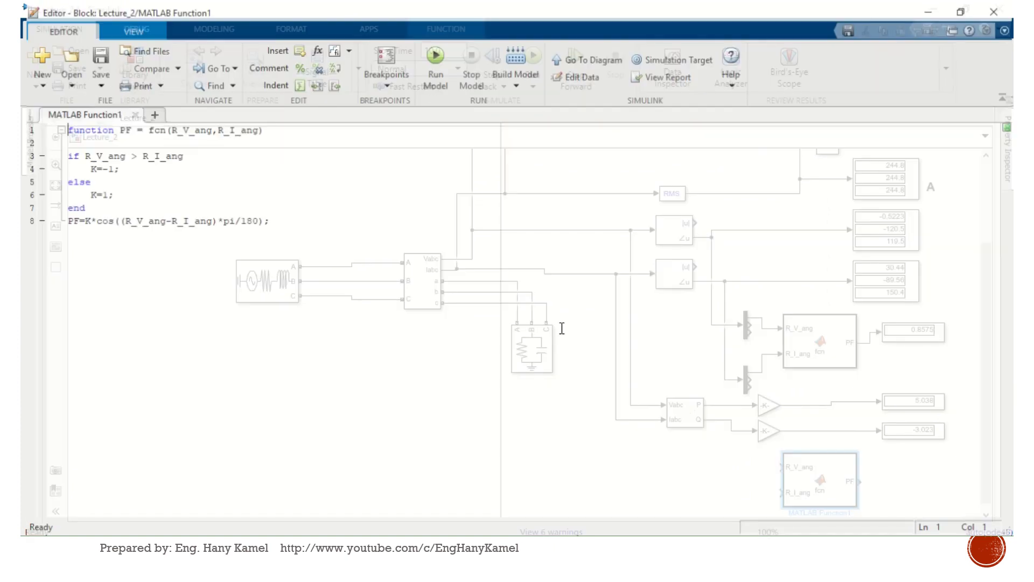
pyautogui.moveTo(276, 219); pyautogui.dragTo(52, 161)
pyautogui.press('Delete')
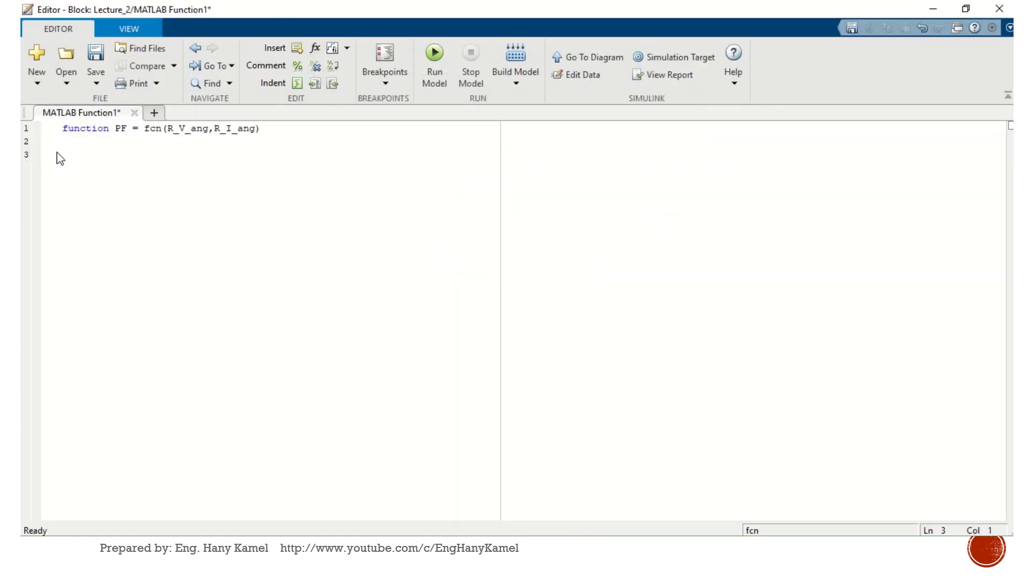
pyautogui.doubleClick(120, 128)
pyautogui.write('S')
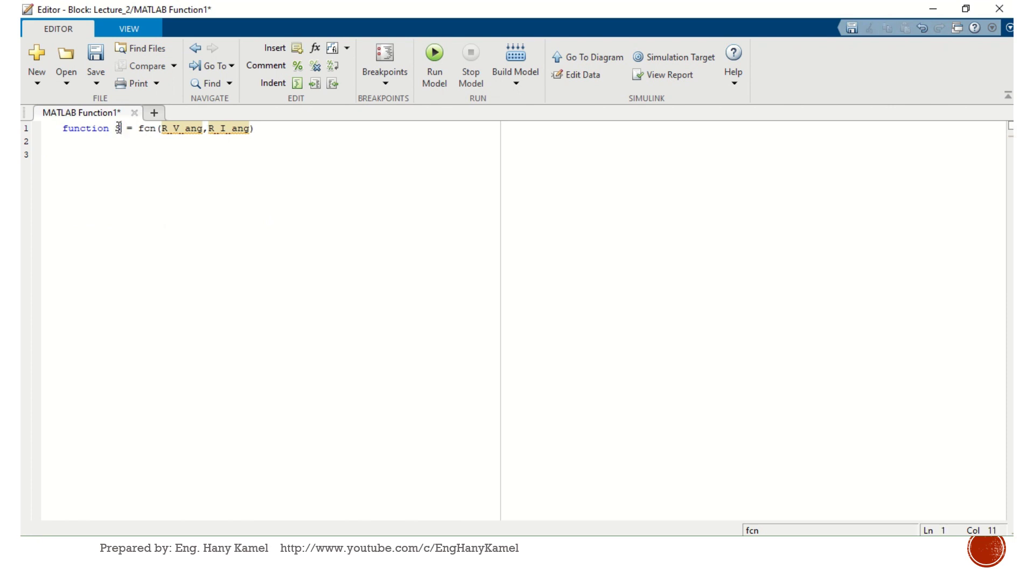
pyautogui.moveTo(203, 127); pyautogui.dragTo(168, 129)
pyautogui.write('V')
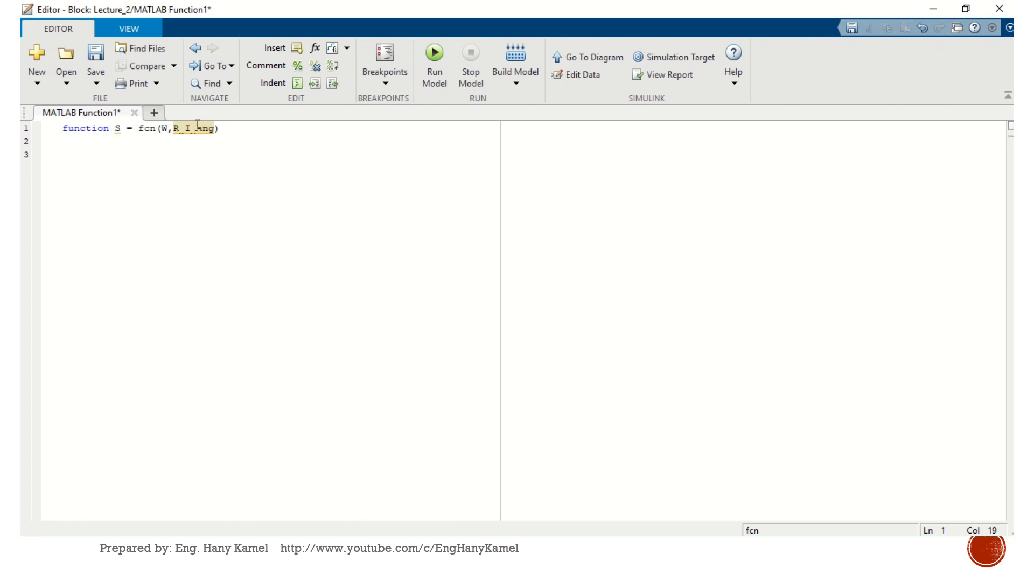
pyautogui.moveTo(216, 127); pyautogui.dragTo(177, 130)
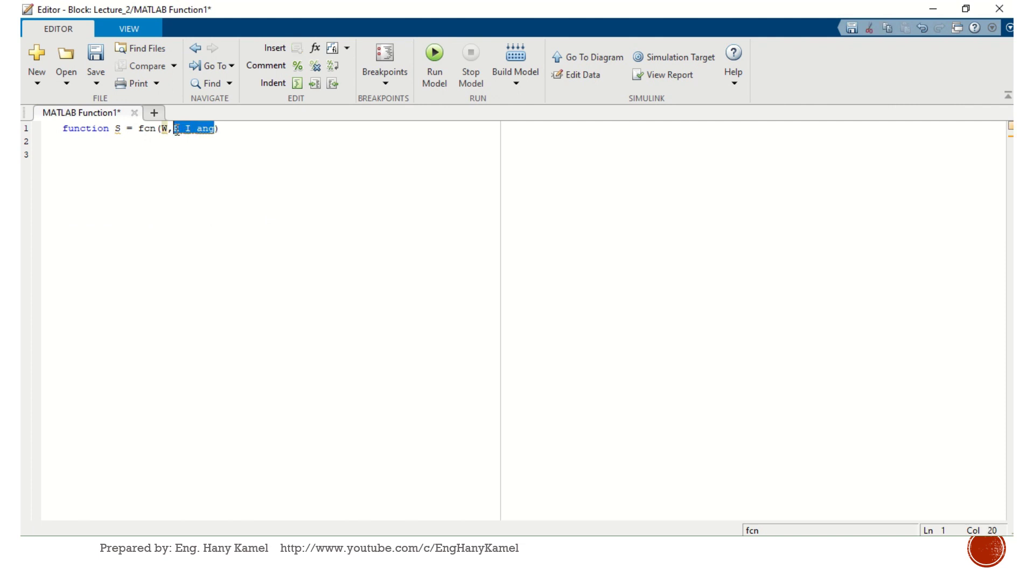
pyautogui.write('I')
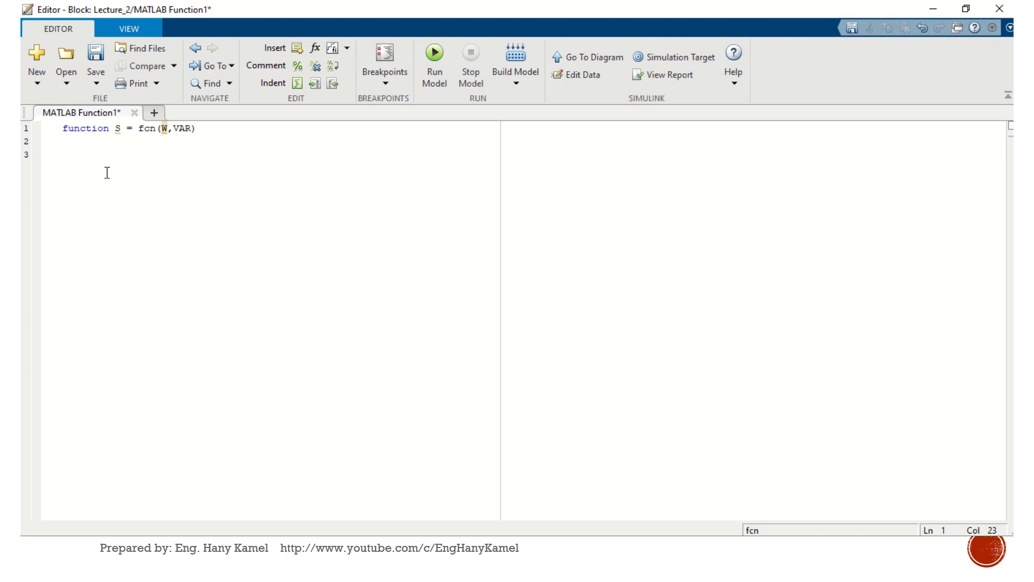
pyautogui.write('s=sqrt(')
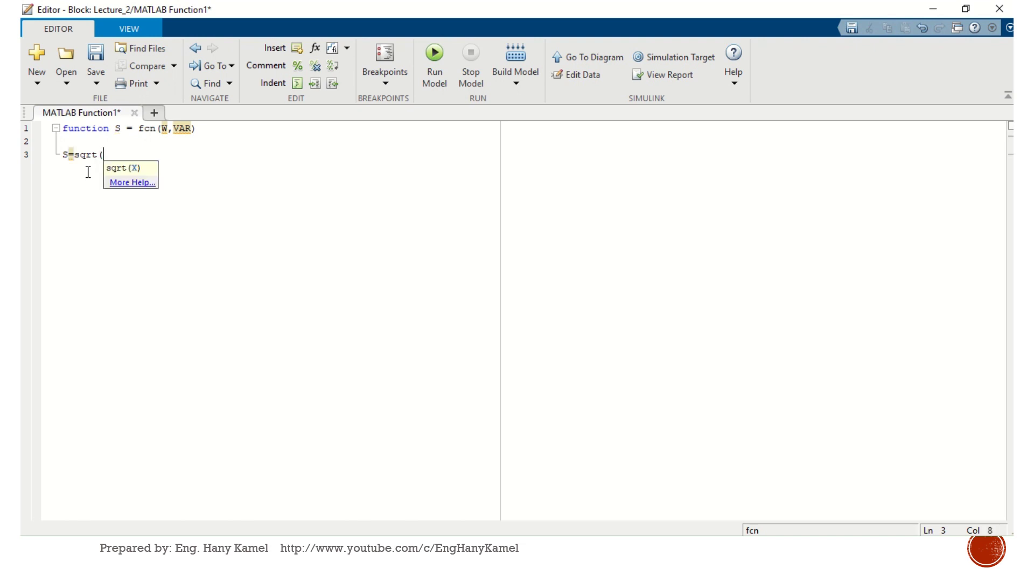
pyautogui.write('W^2+VAR^')
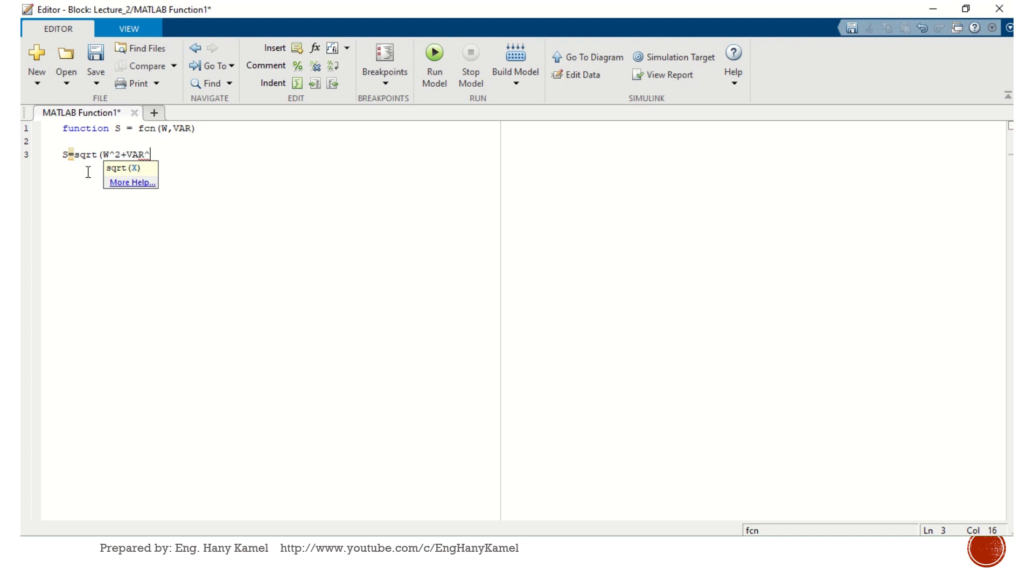
pyautogui.write('2);')
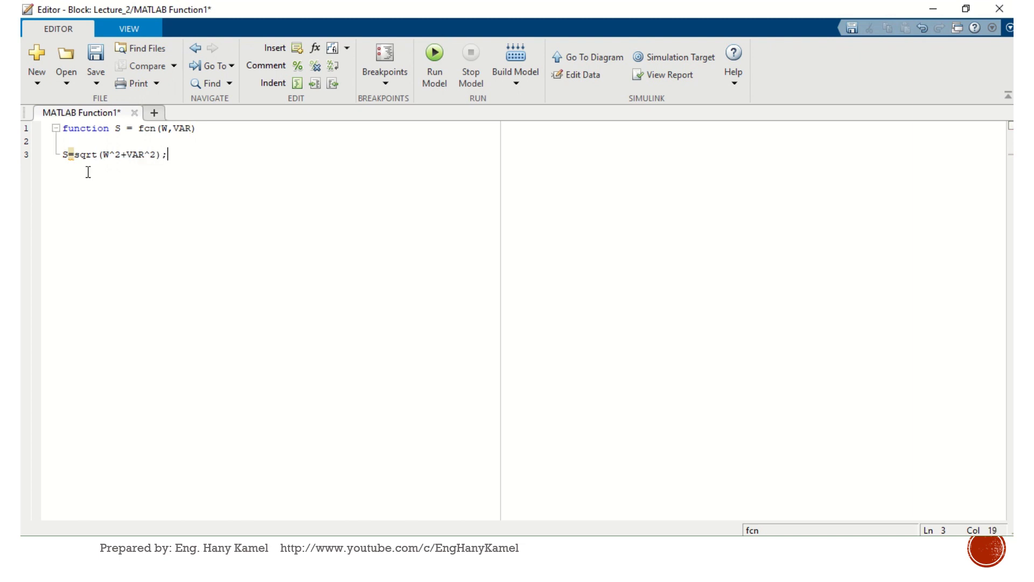
pyautogui.click(126, 217)
pyautogui.click(186, 234)
# Connect MATLAB Function1's W and VAR inputs to the scaled P and Q gain outputs
pyautogui.click(1002, 9)
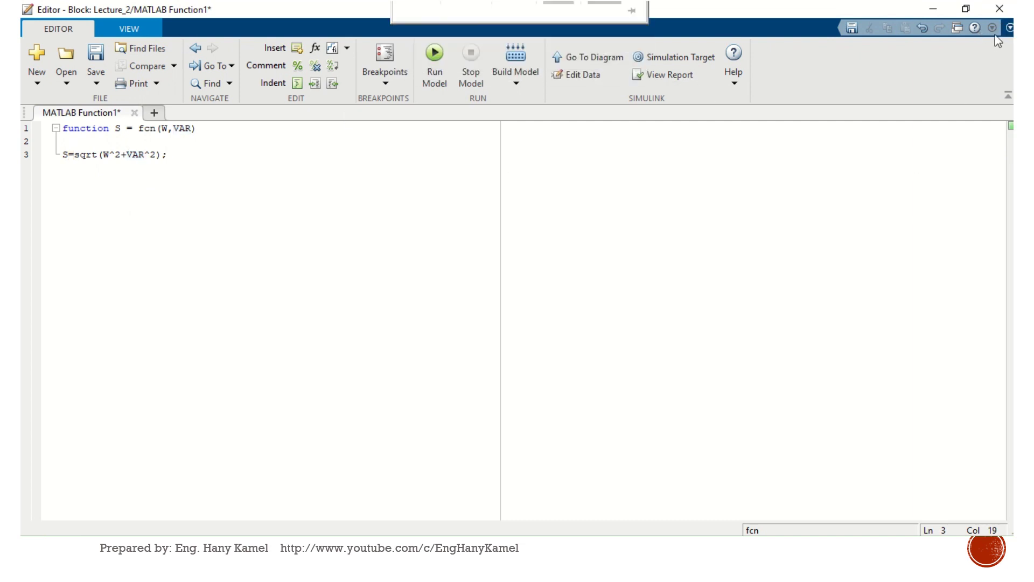
pyautogui.click(681, 350)
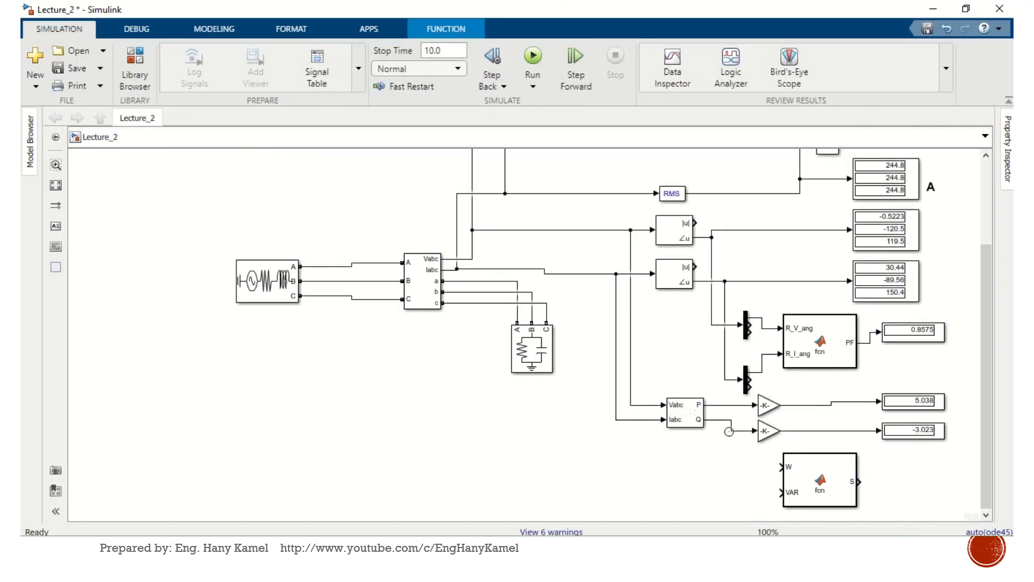
pyautogui.moveTo(777, 466); pyautogui.dragTo(788, 405)
pyautogui.moveTo(808, 478); pyautogui.dragTo(798, 431)
# Attach a Display to the S output and simulate until it reads 5.875
pyautogui.moveTo(887, 425); pyautogui.dragTo(923, 484)
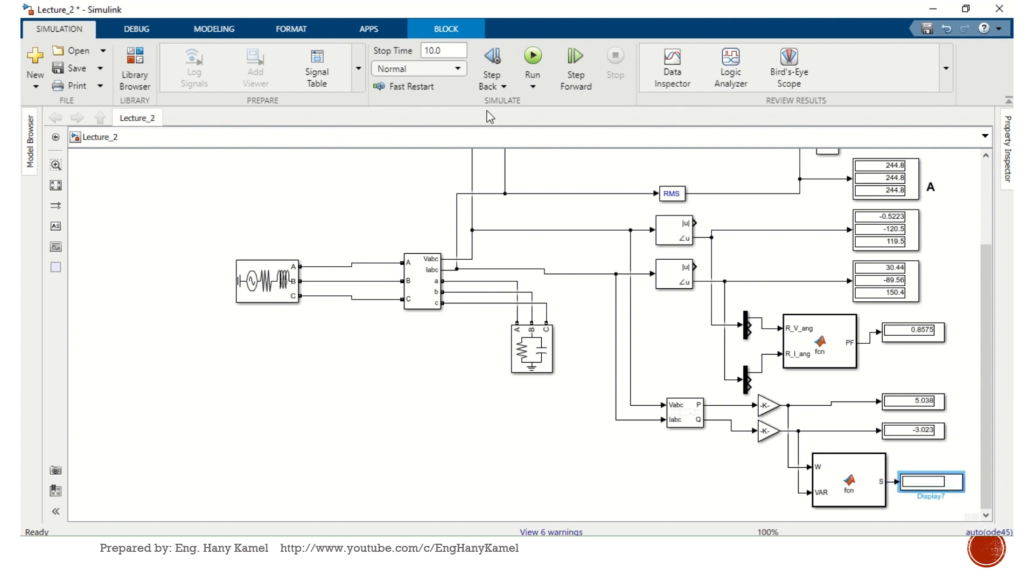
pyautogui.click(533, 57)
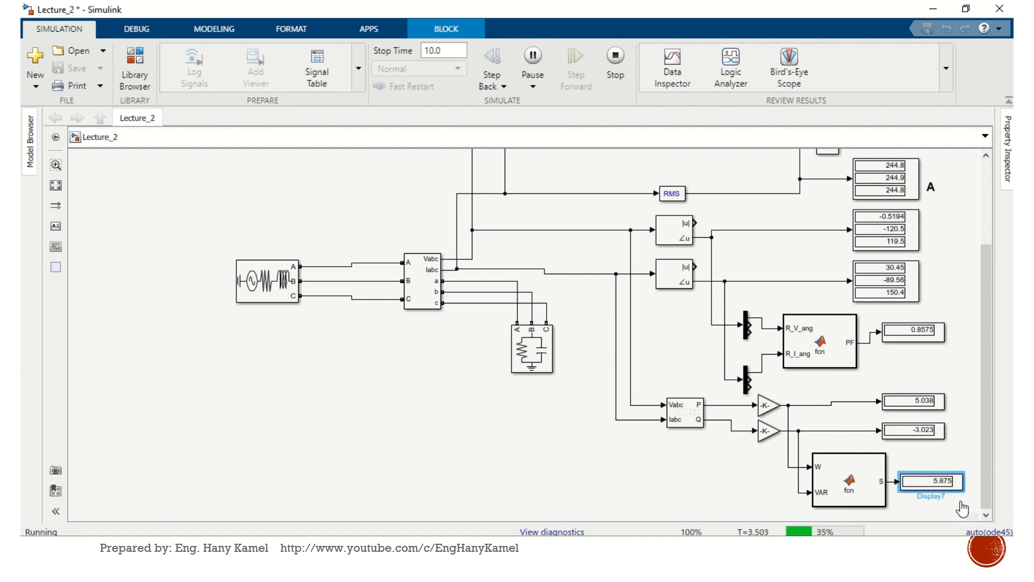
pyautogui.click(614, 56)
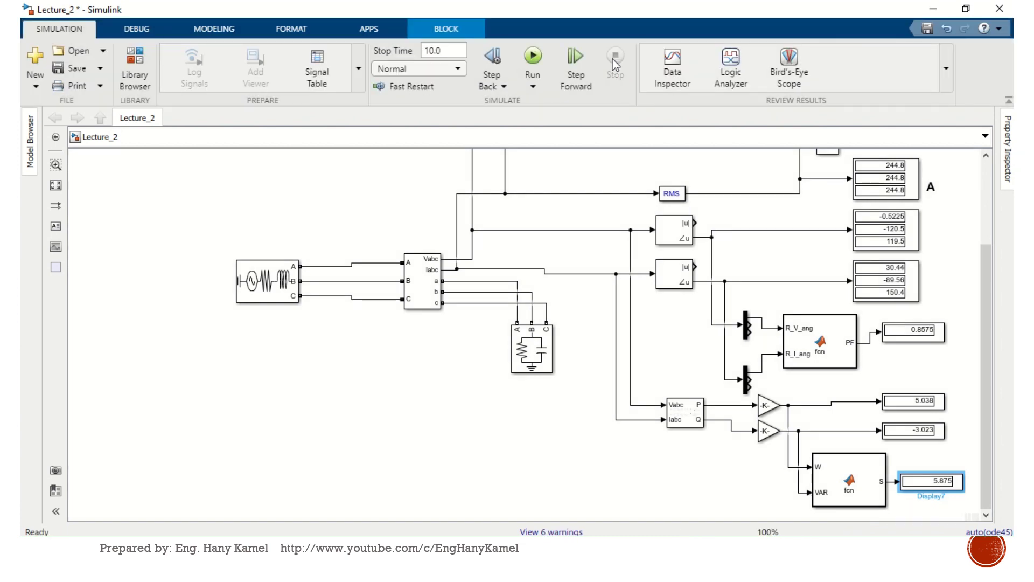
pyautogui.doubleClick(832, 473)
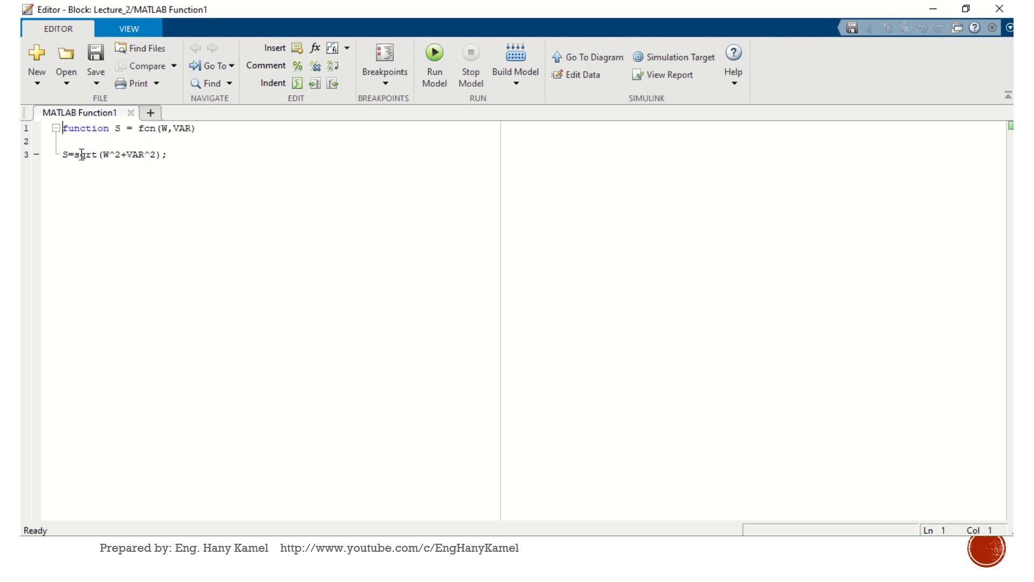
pyautogui.moveTo(79, 155); pyautogui.dragTo(219, 156)
pyautogui.click(207, 188)
pyautogui.click(998, 11)
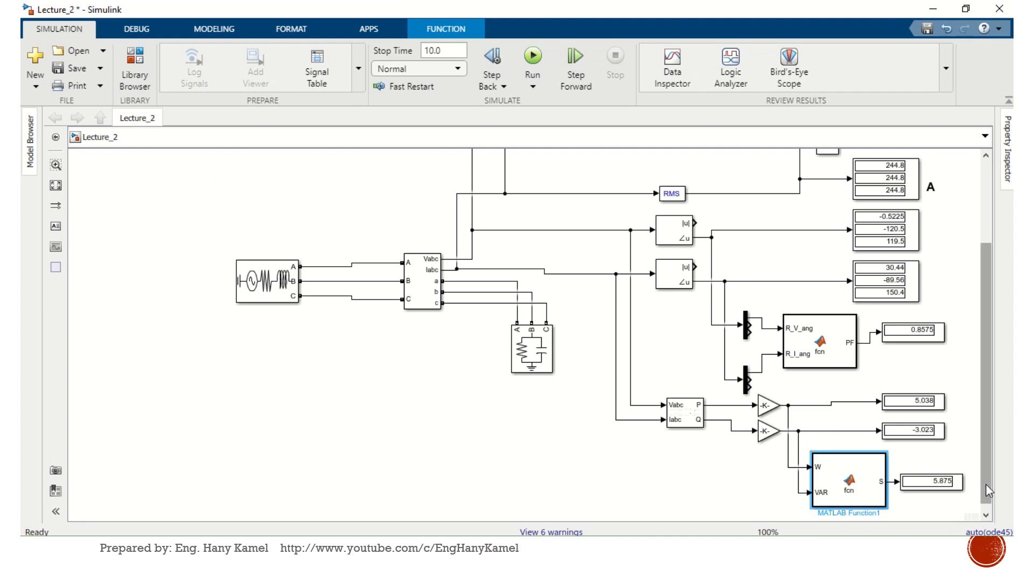
pyautogui.scroll(-1, 829, 482)
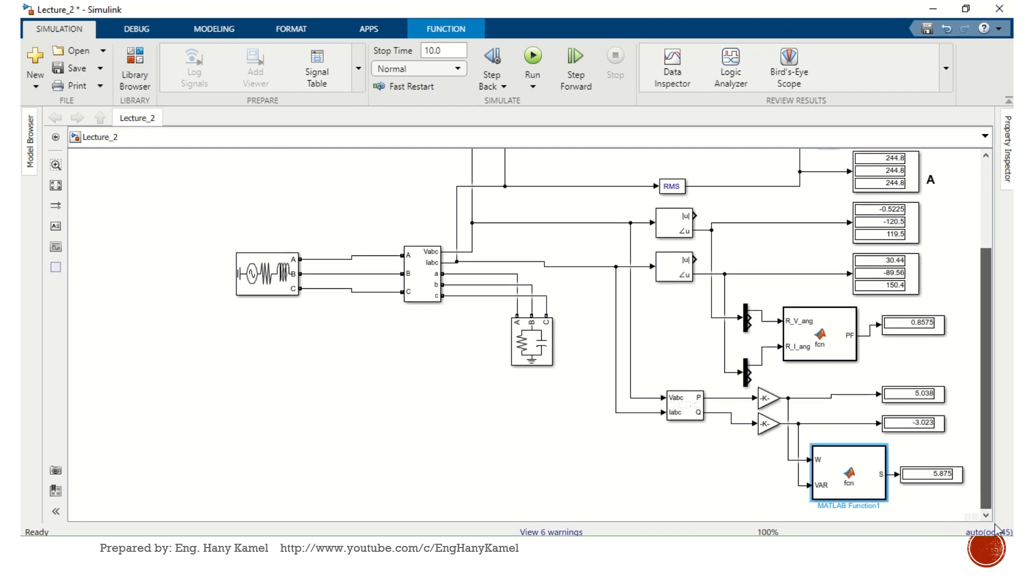
pyautogui.doubleClick(845, 470)
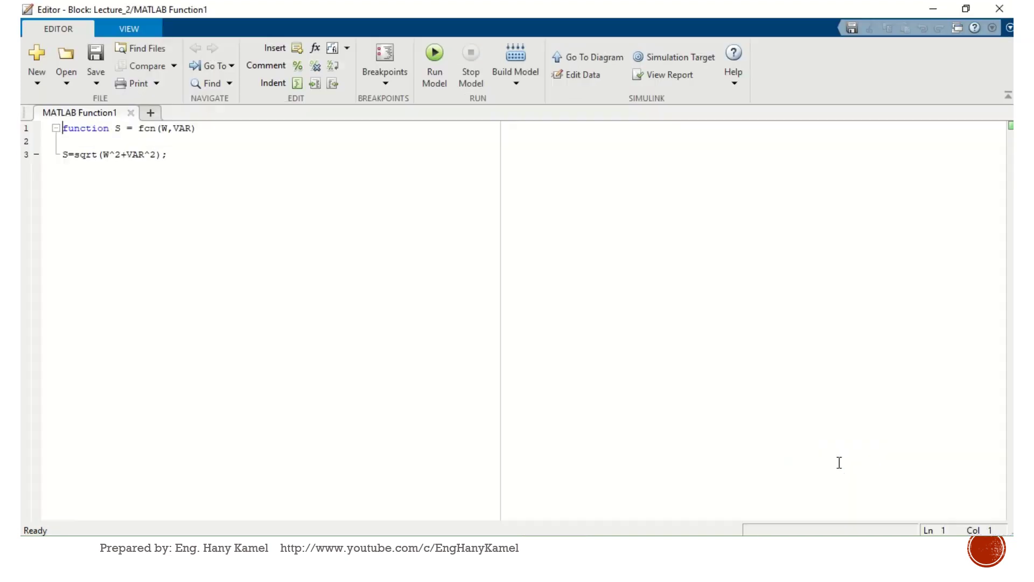
pyautogui.click(1000, 9)
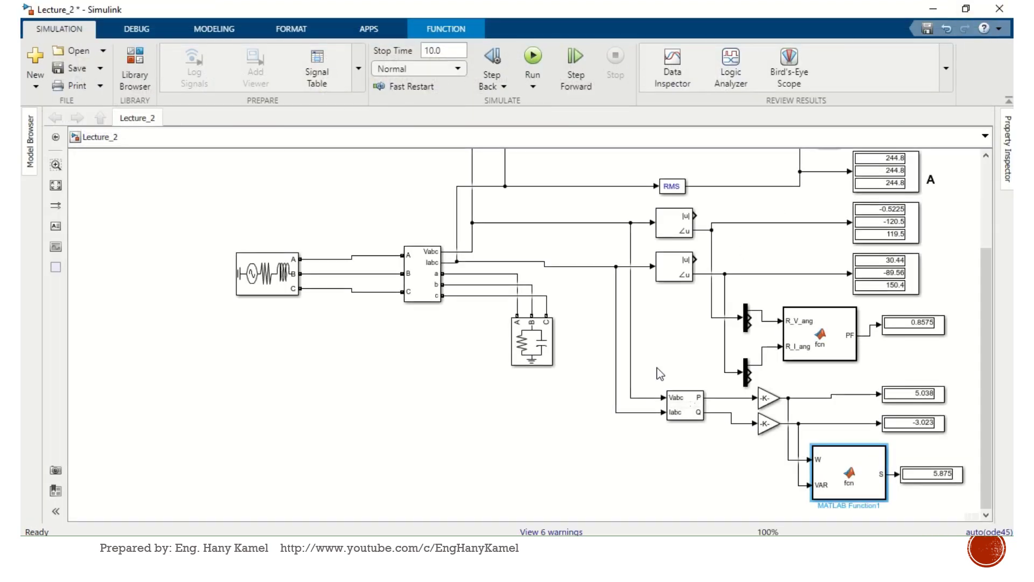
pyautogui.click(547, 419)
pyautogui.moveTo(987, 450); pyautogui.dragTo(991, 266)
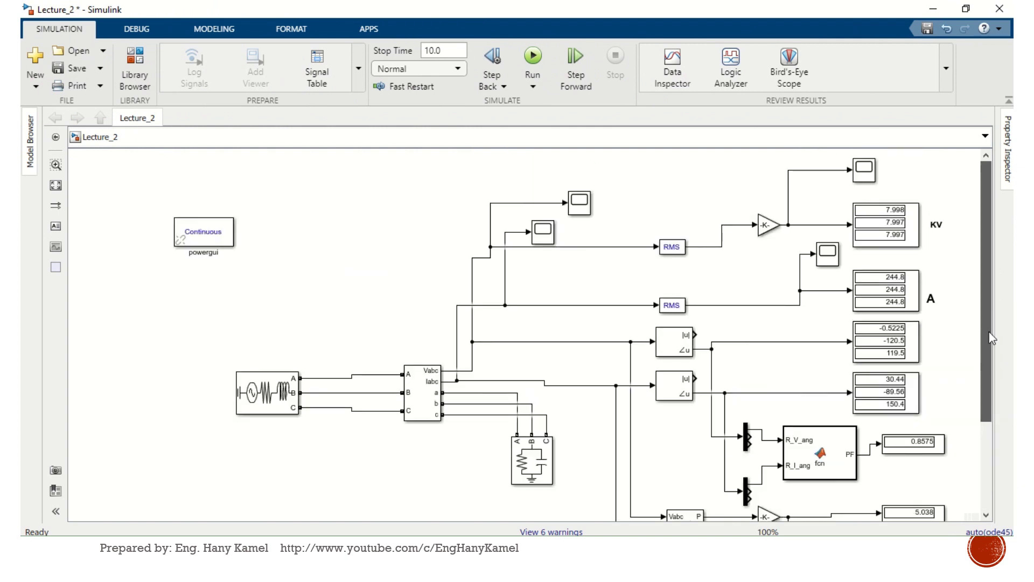
pyautogui.click(901, 243)
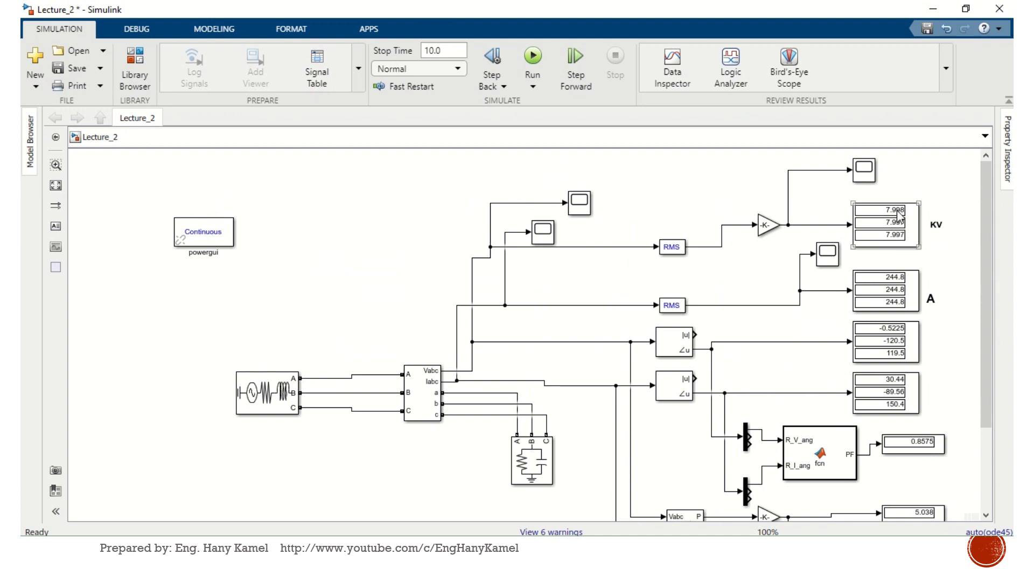
pyautogui.click(964, 274)
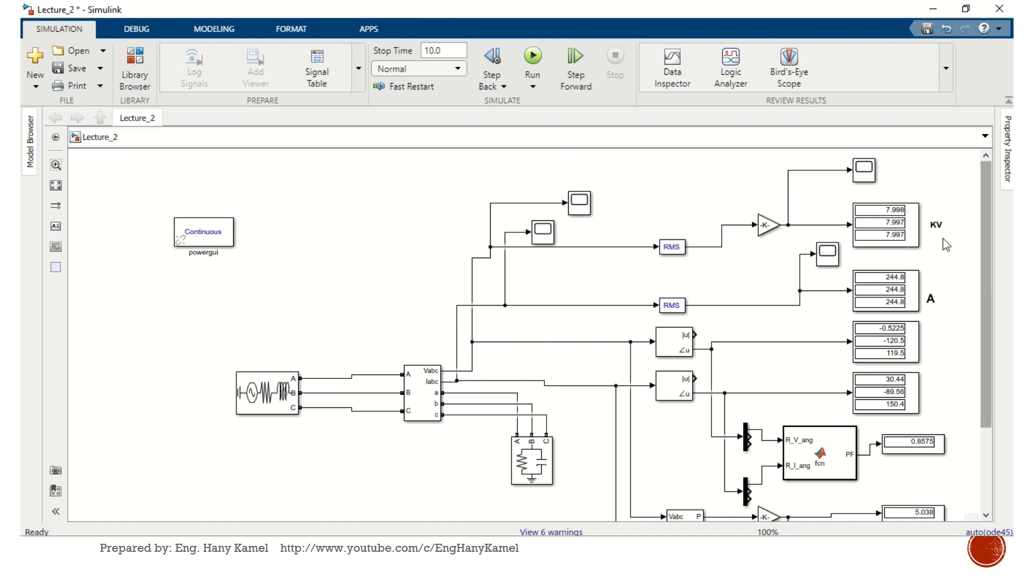
pyautogui.click(922, 232)
pyautogui.click(903, 294)
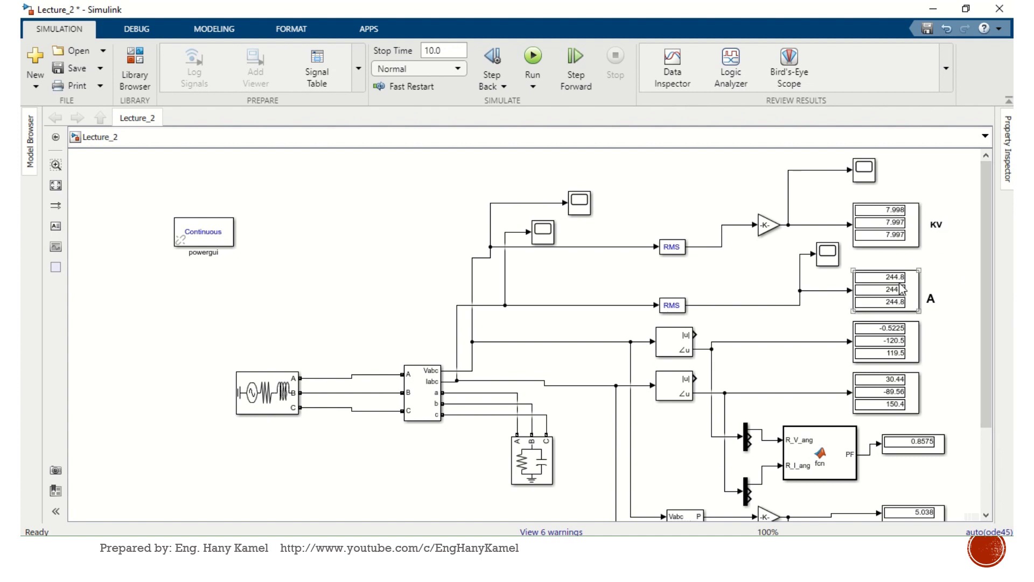
pyautogui.click(951, 305)
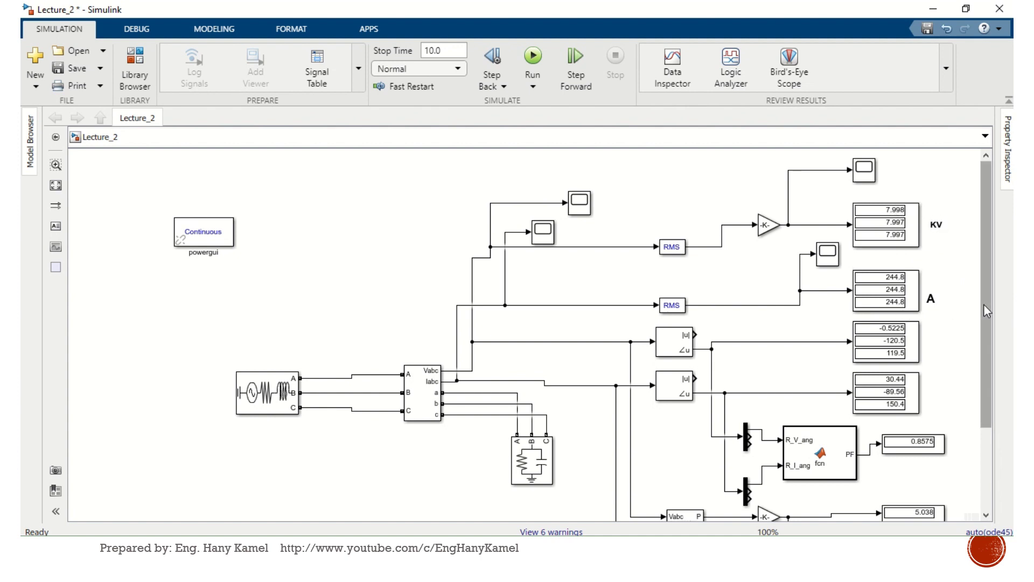
pyautogui.scroll(-1, 983, 304)
pyautogui.click(883, 294)
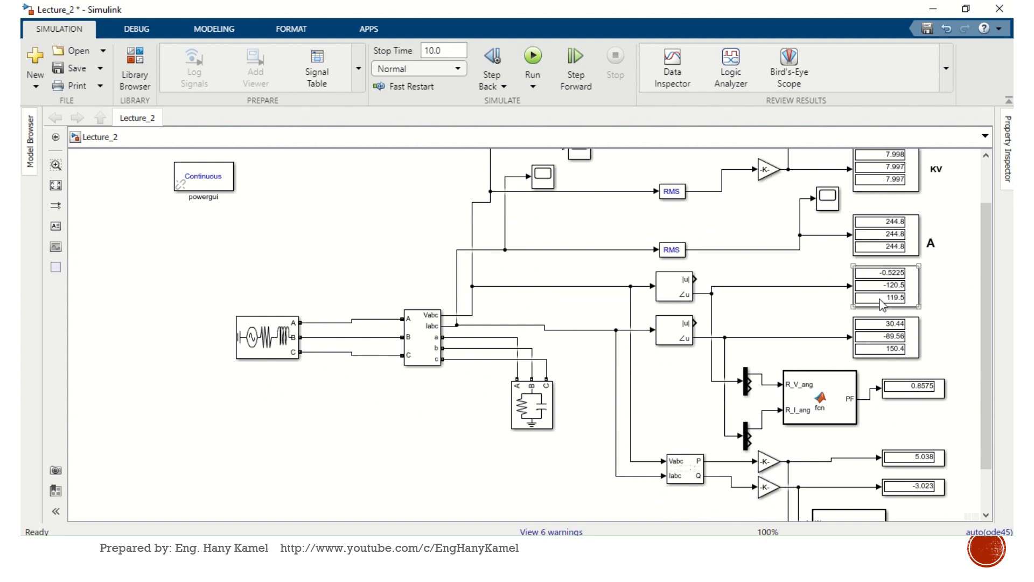
pyautogui.click(975, 367)
pyautogui.scroll(-1, 984, 360)
pyautogui.click(914, 333)
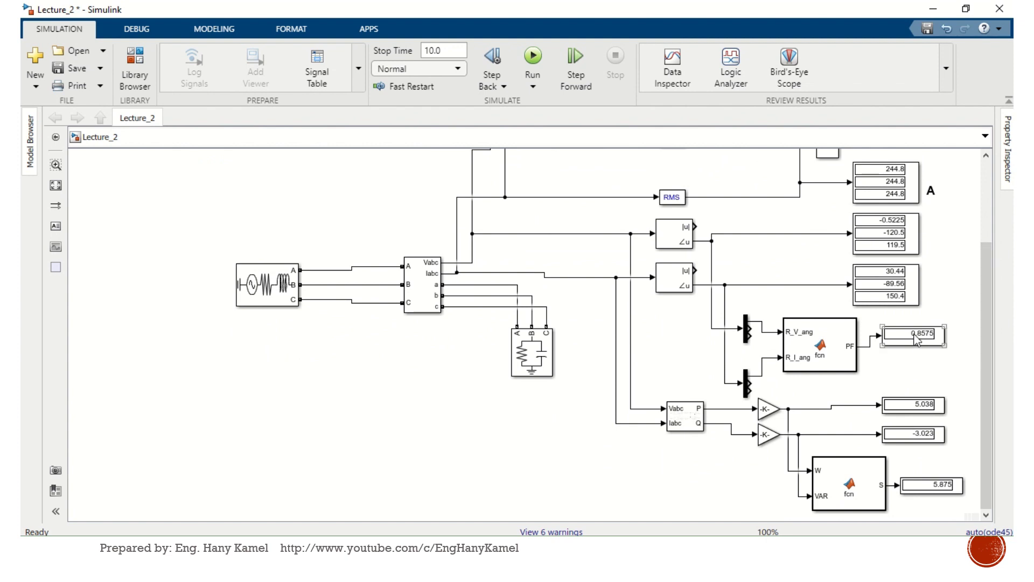
pyautogui.click(915, 402)
pyautogui.click(912, 435)
pyautogui.click(724, 436)
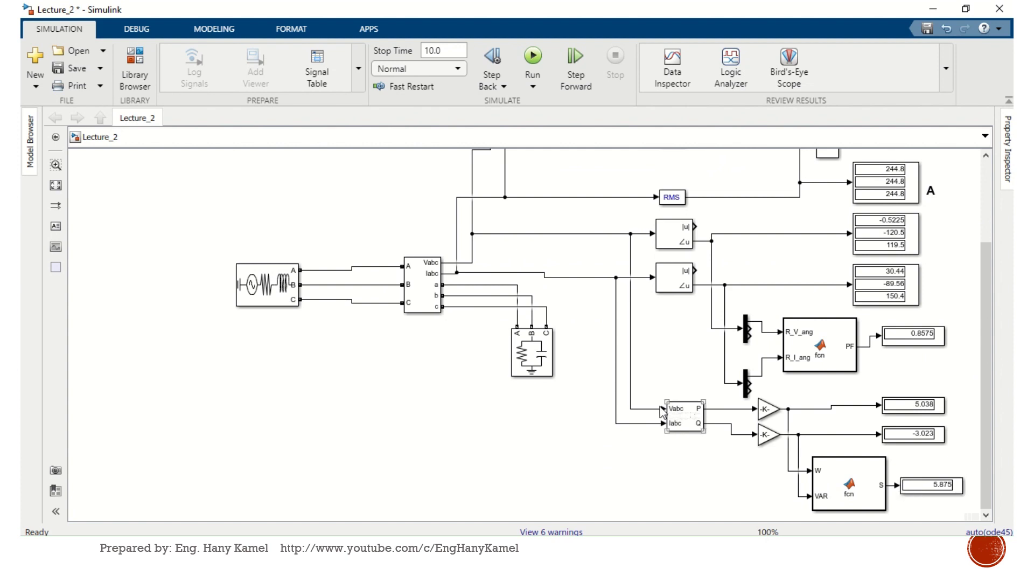